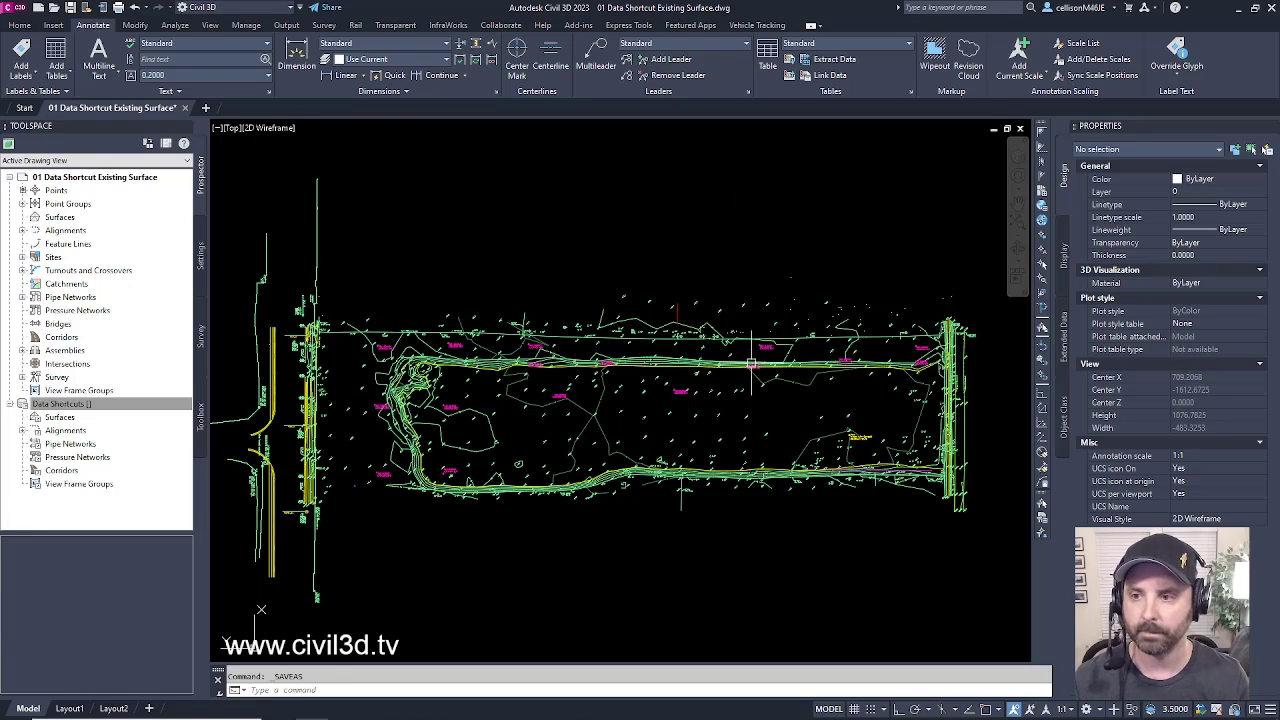
pyautogui.scroll(8, 583, 409)
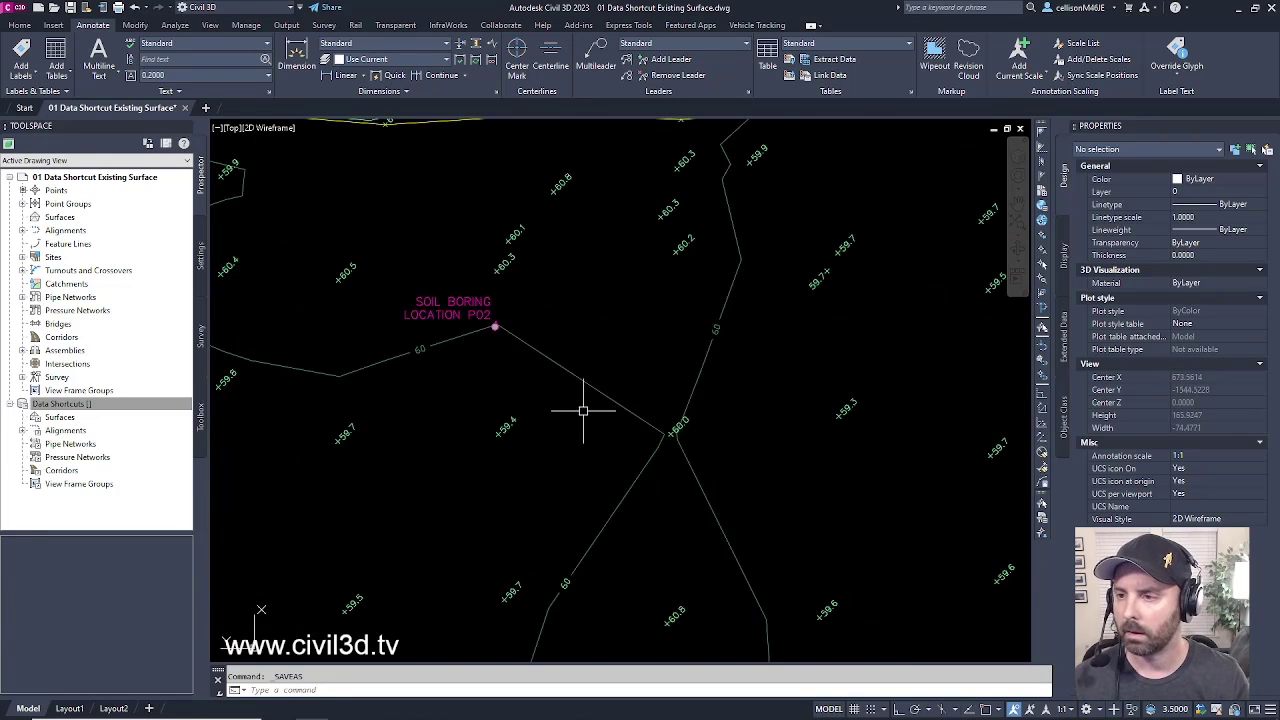
pyautogui.moveTo(583, 409); pyautogui.dragTo(534, 371, button='middle')
pyautogui.click(550, 354)
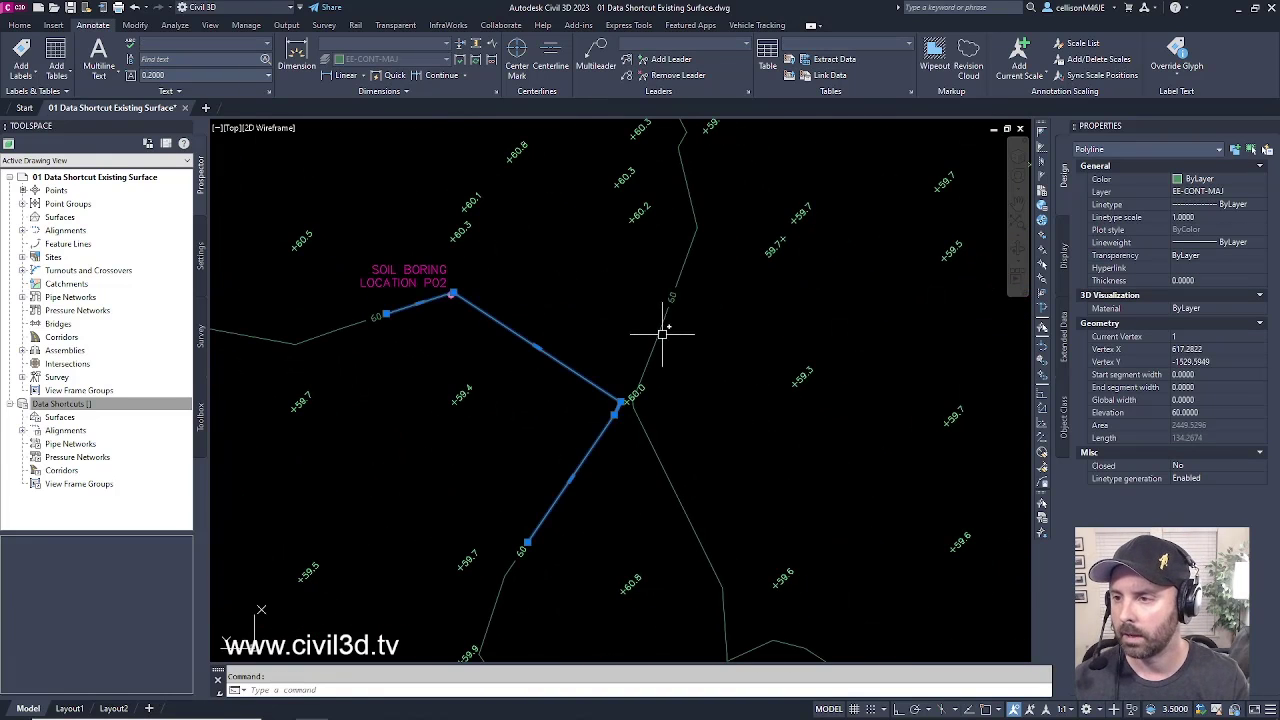
pyautogui.press('Escape')
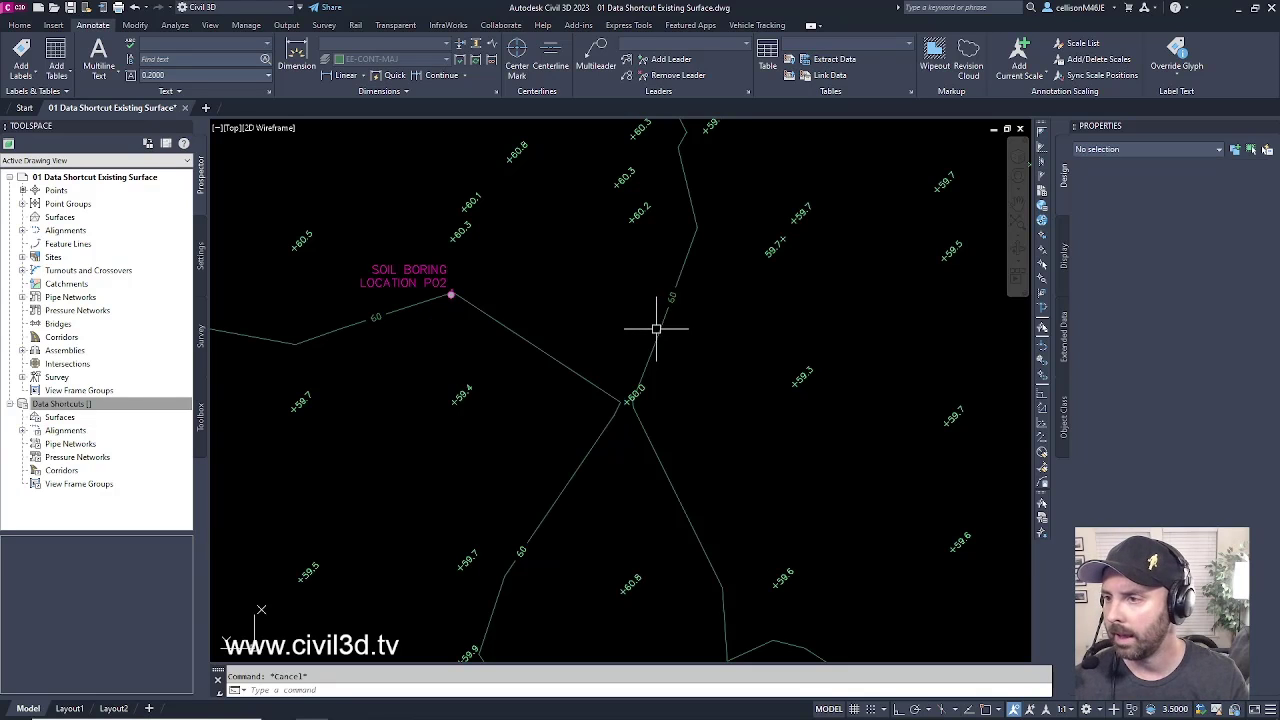
pyautogui.click(675, 486)
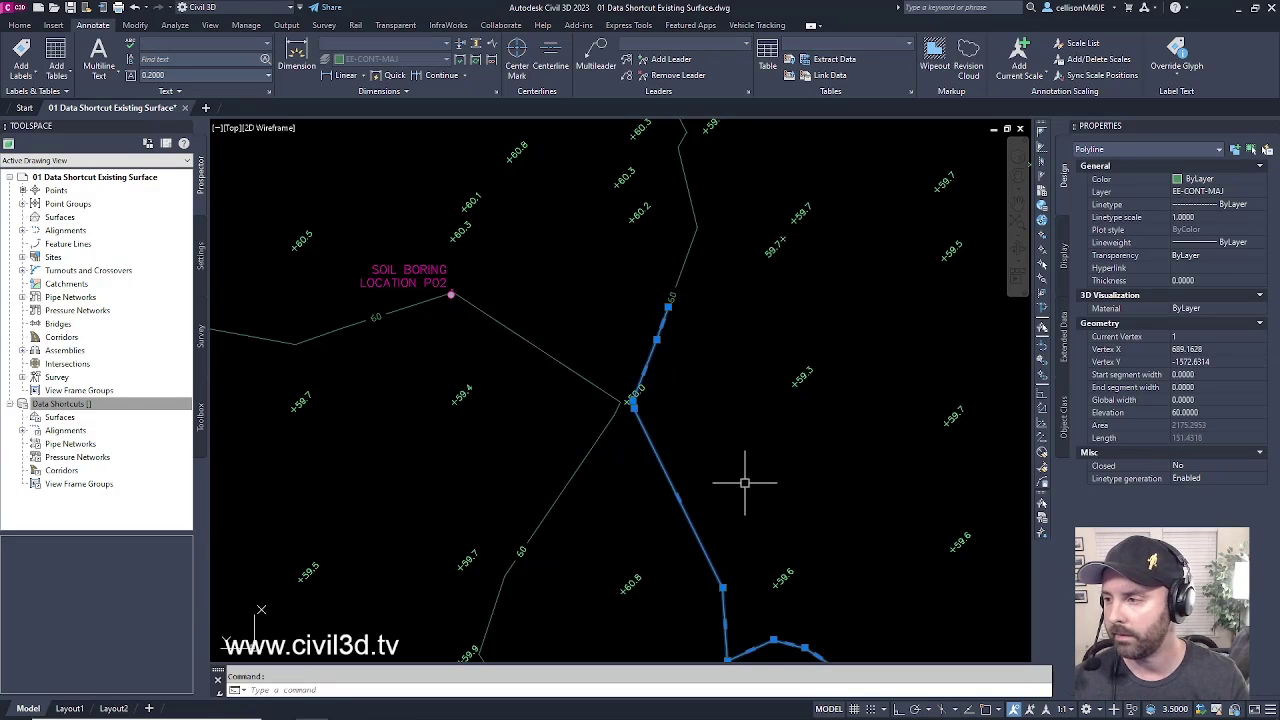
pyautogui.moveTo(783, 439); pyautogui.dragTo(721, 433, button='middle')
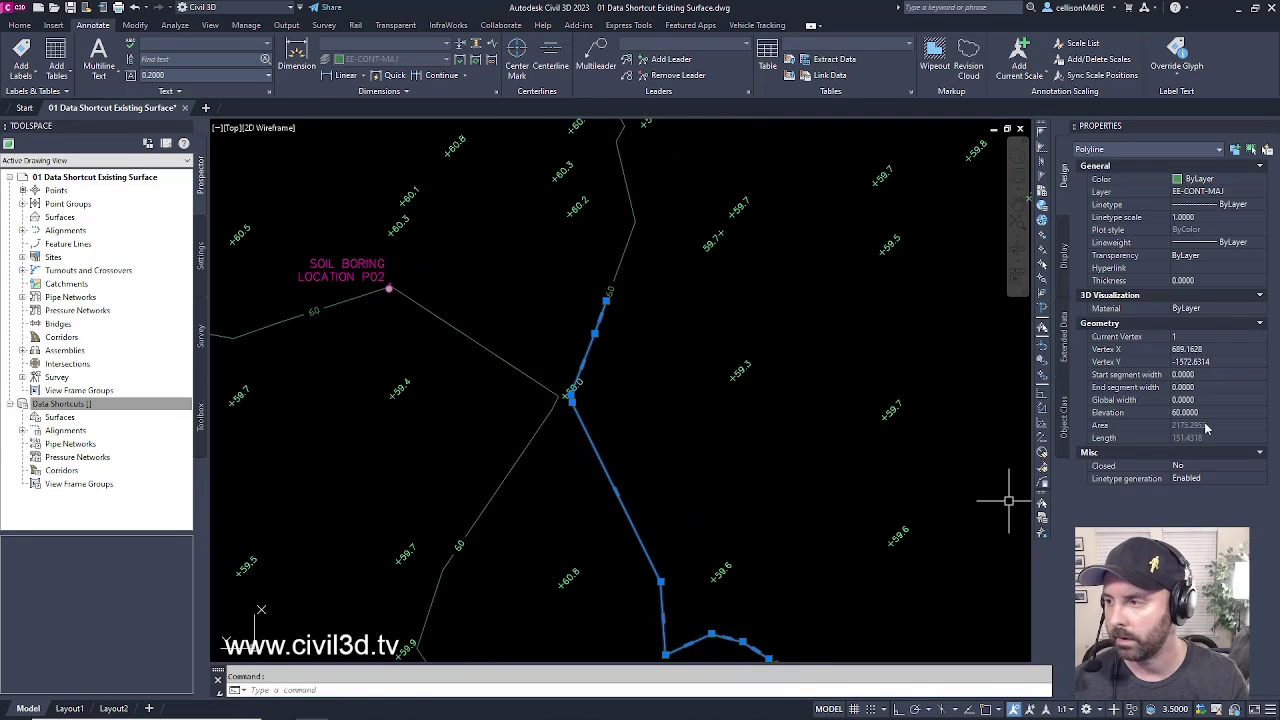
pyautogui.press('Escape')
pyautogui.scroll(-8, 703, 357)
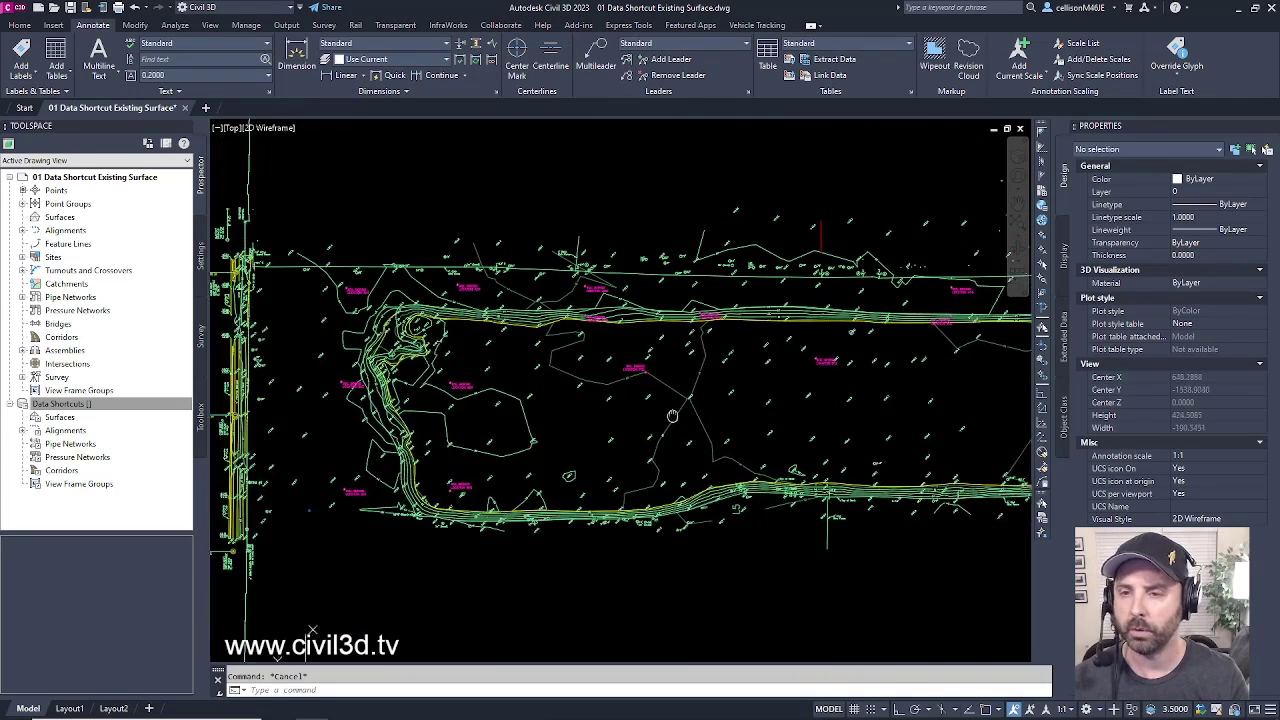
# Create an empty TIN surface named EG with Standard style, listed under Surfaces
pyautogui.click(58, 218)
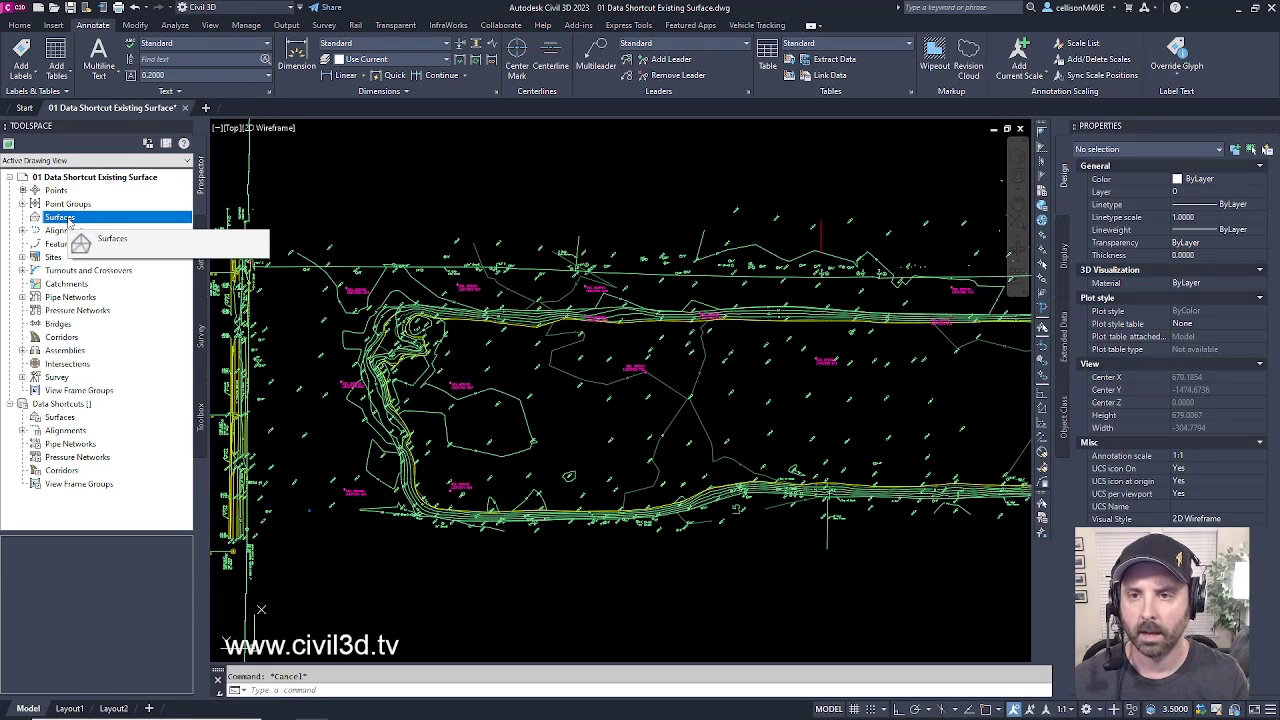
pyautogui.rightClick(70, 214)
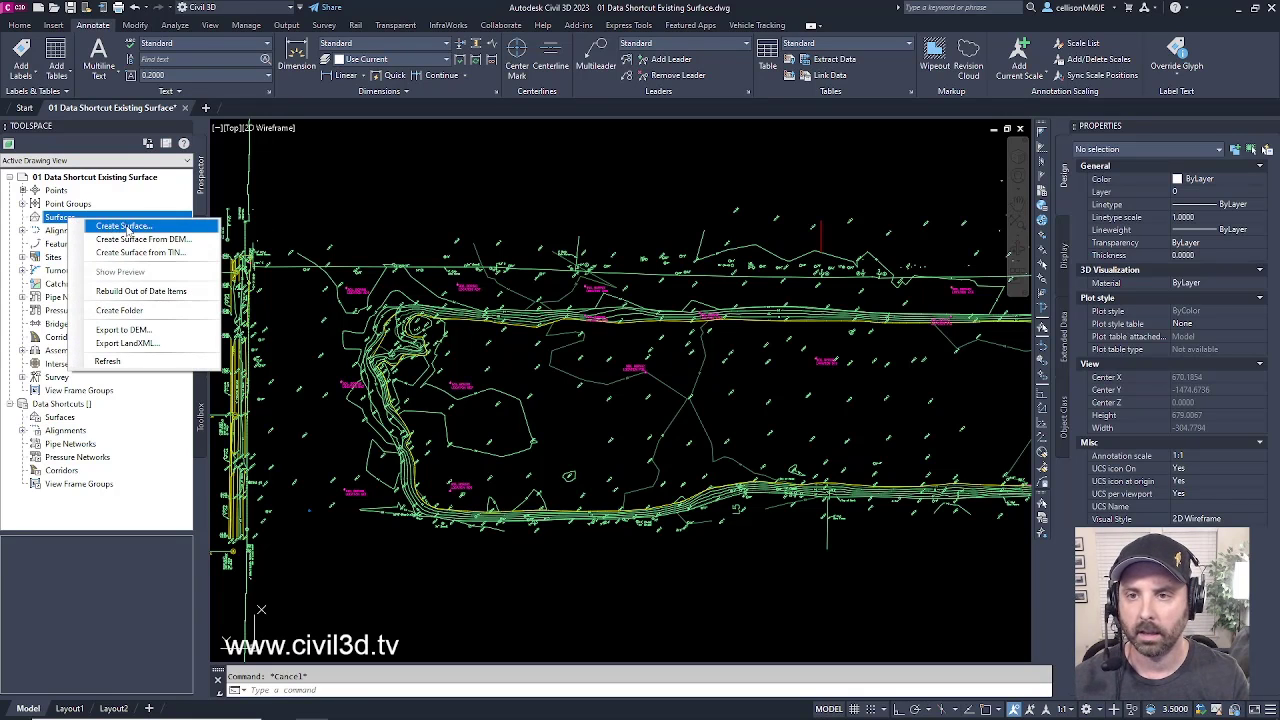
pyautogui.click(125, 227)
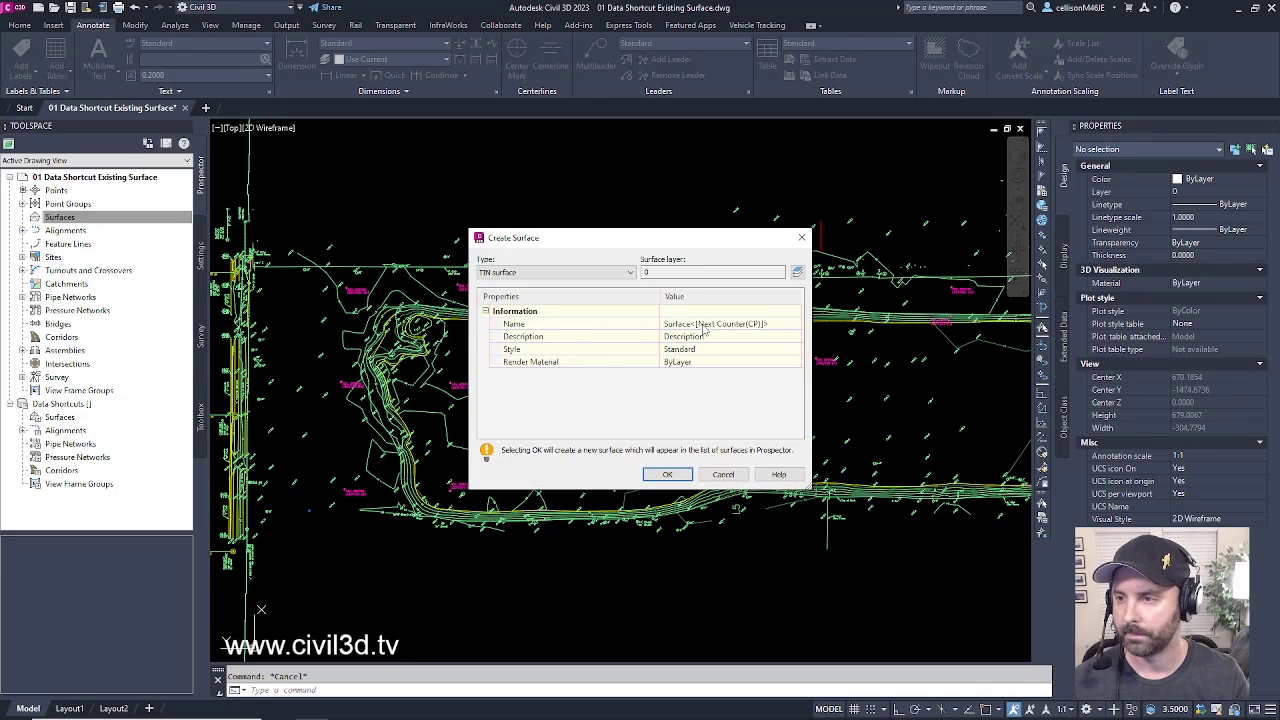
pyautogui.click(705, 324)
pyautogui.write('E')
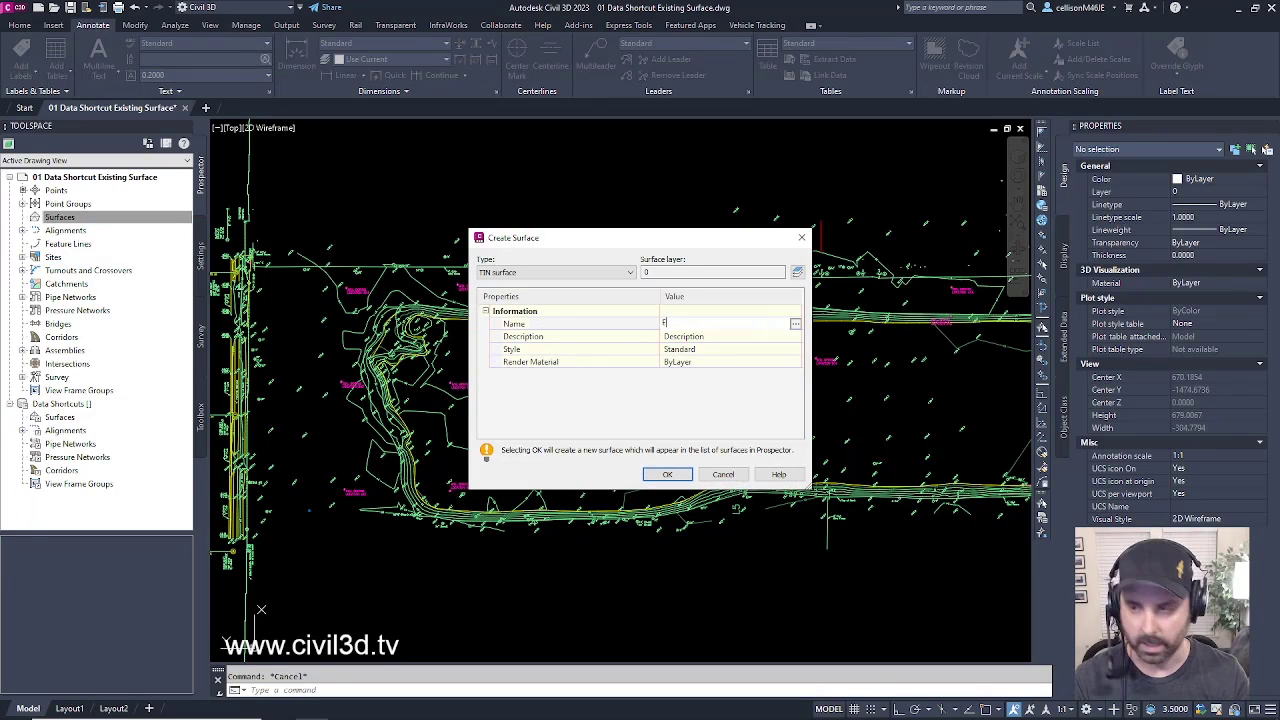
pyautogui.write('G')
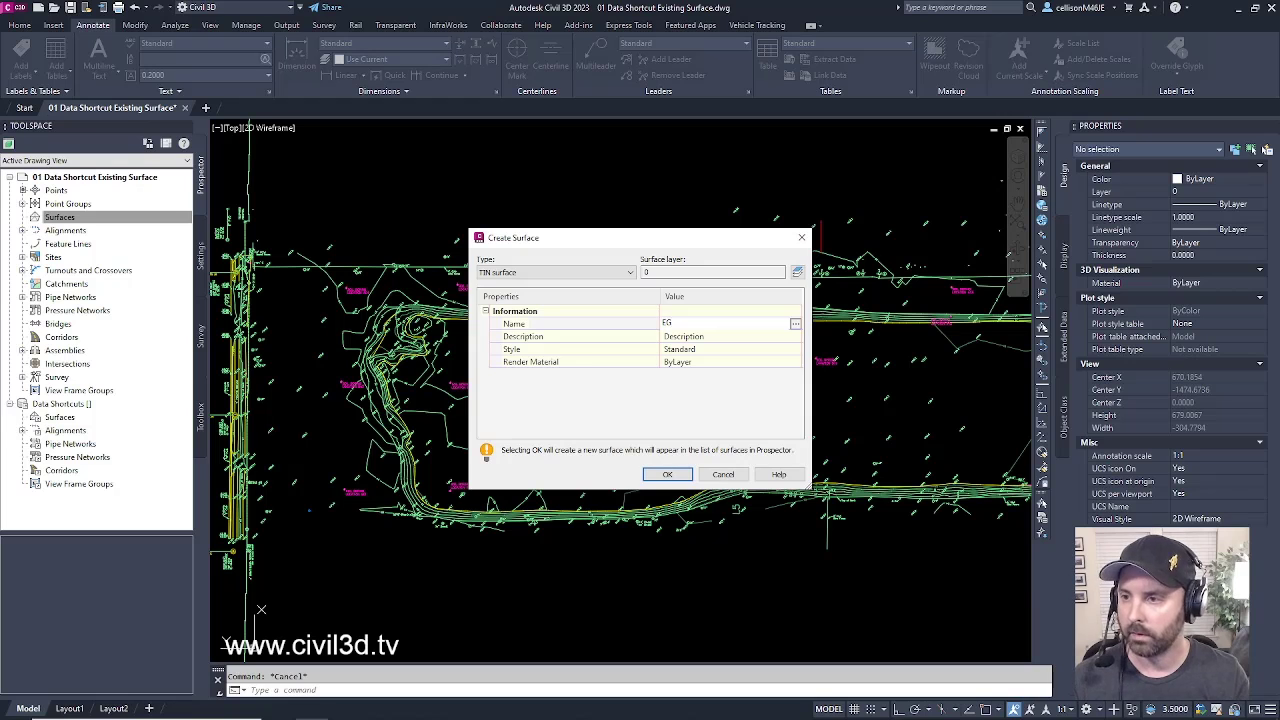
pyautogui.click(667, 474)
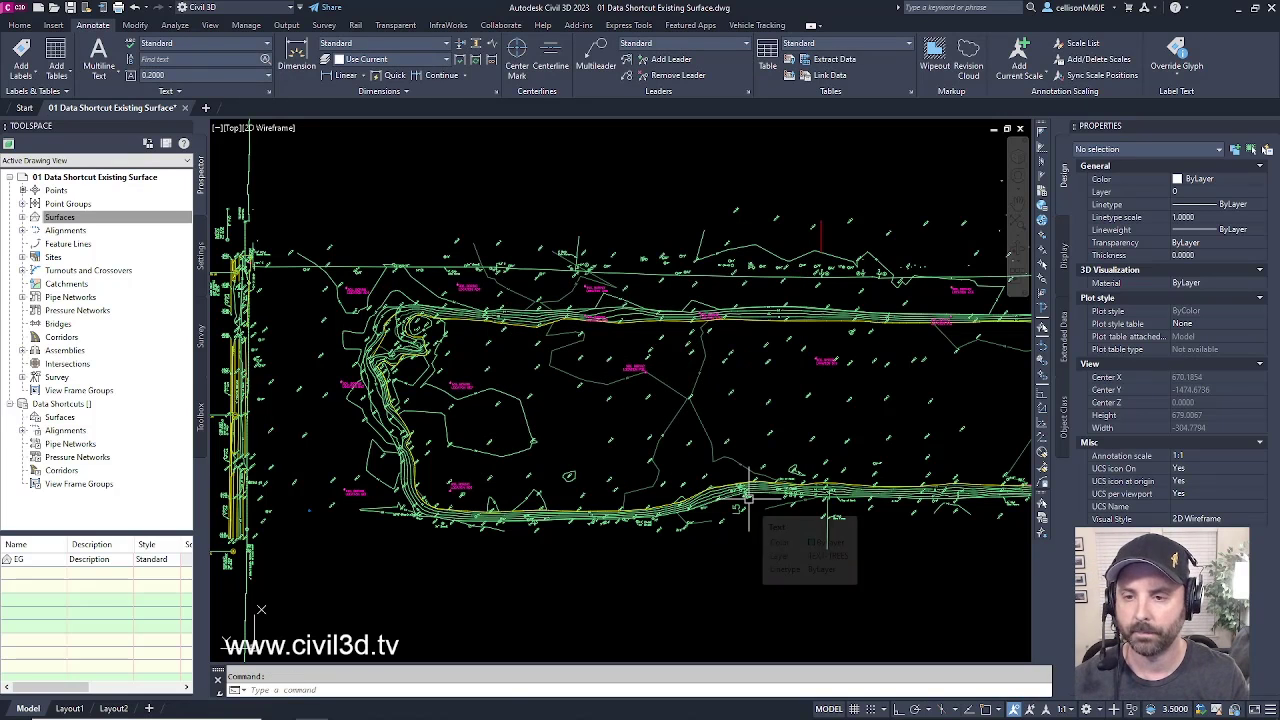
pyautogui.click(40, 217)
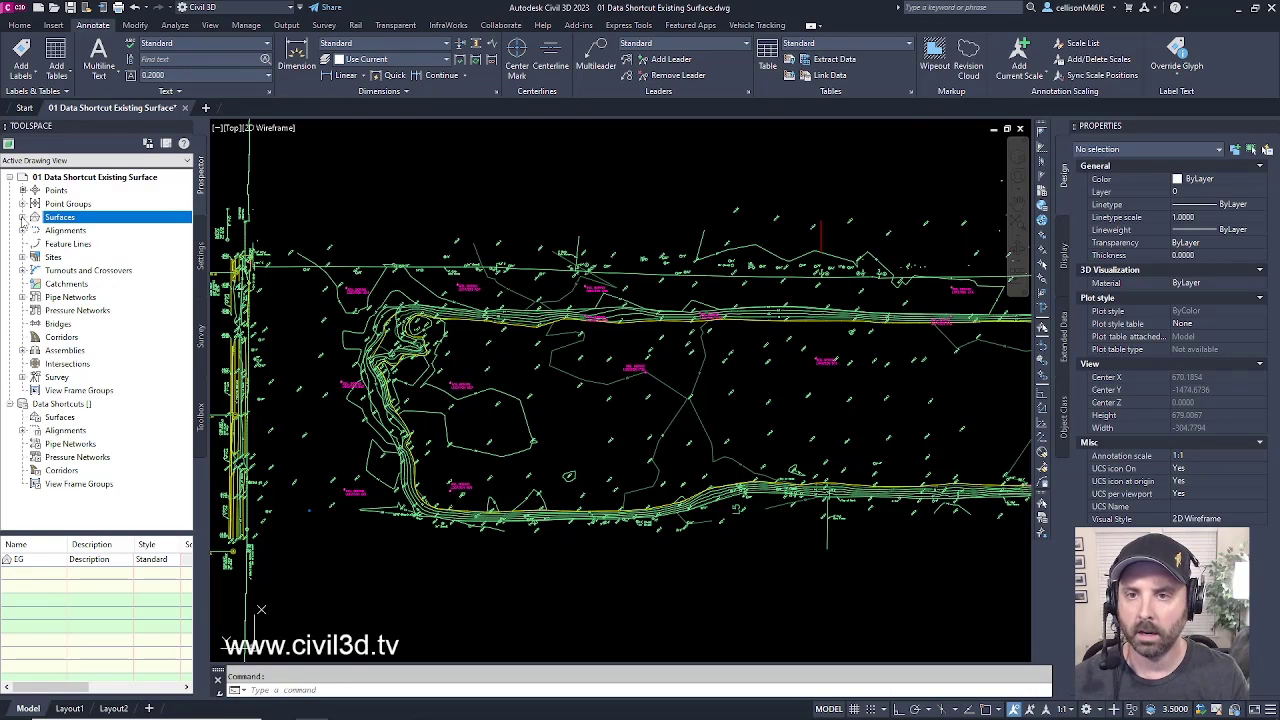
# Expand EG's Definition to list Boundaries, Breaklines, Contours, Point Files and other data types
pyautogui.click(22, 217)
pyautogui.click(36, 232)
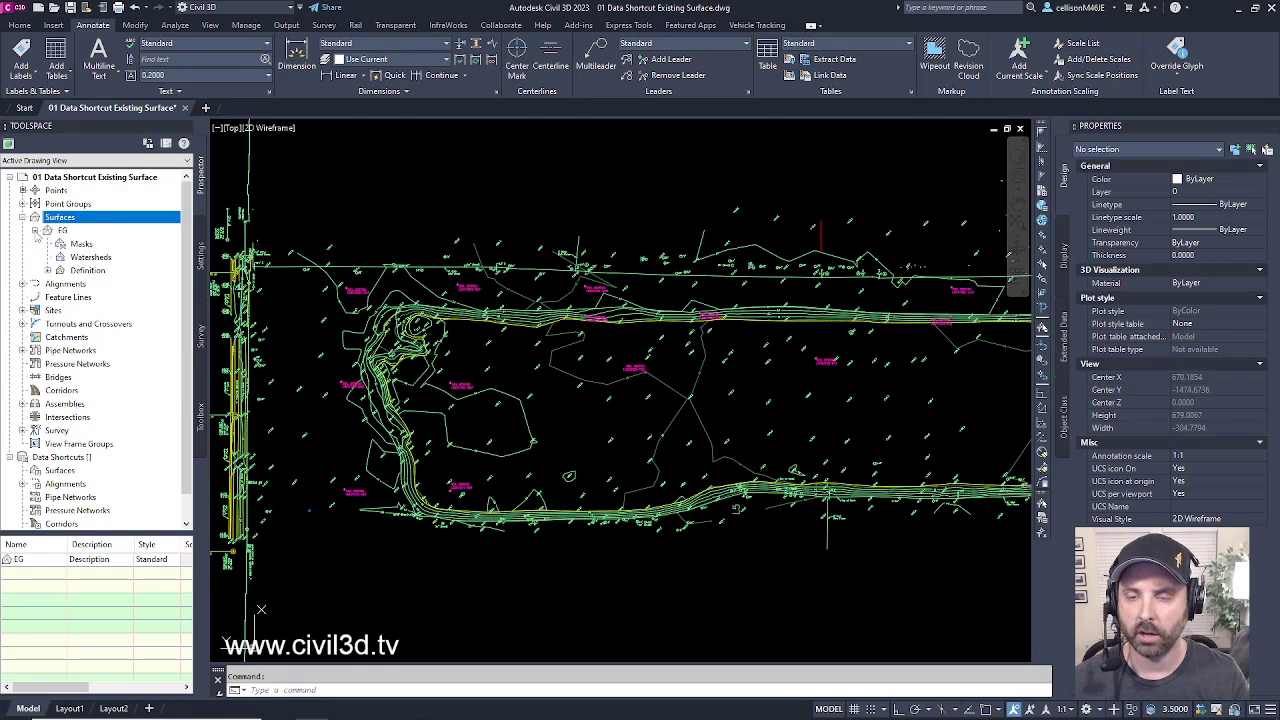
pyautogui.click(87, 270)
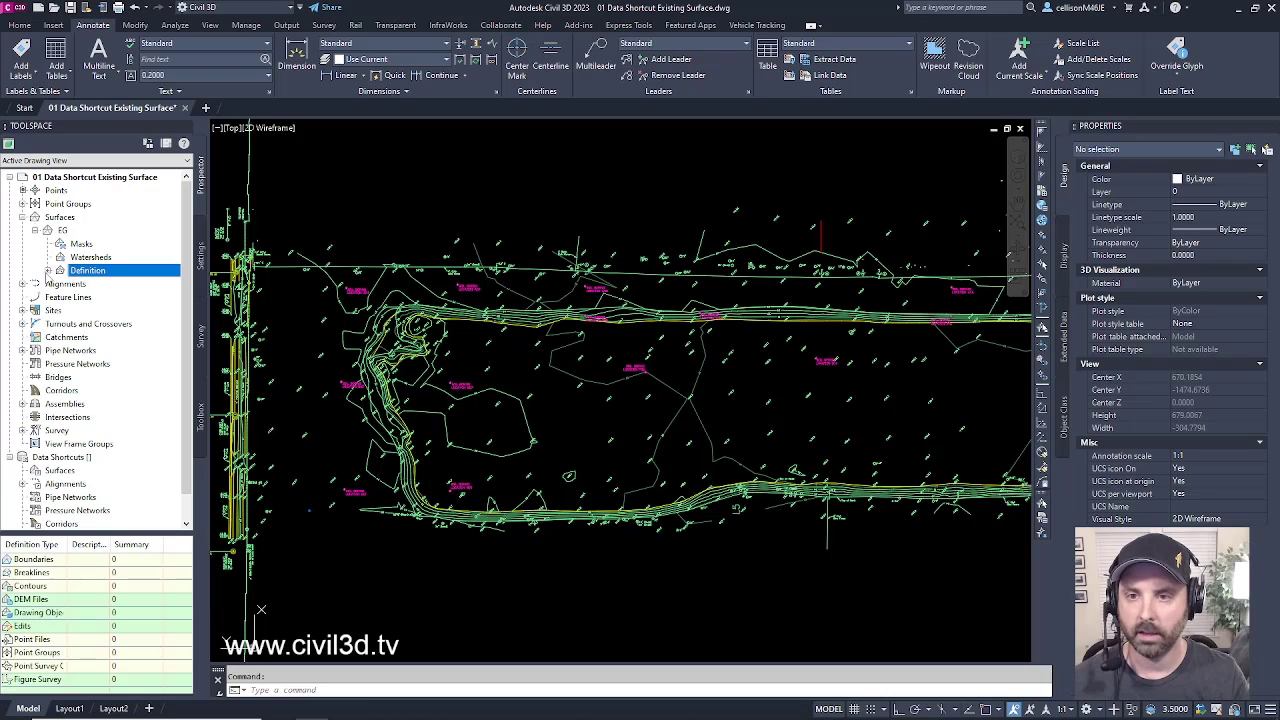
pyautogui.click(47, 271)
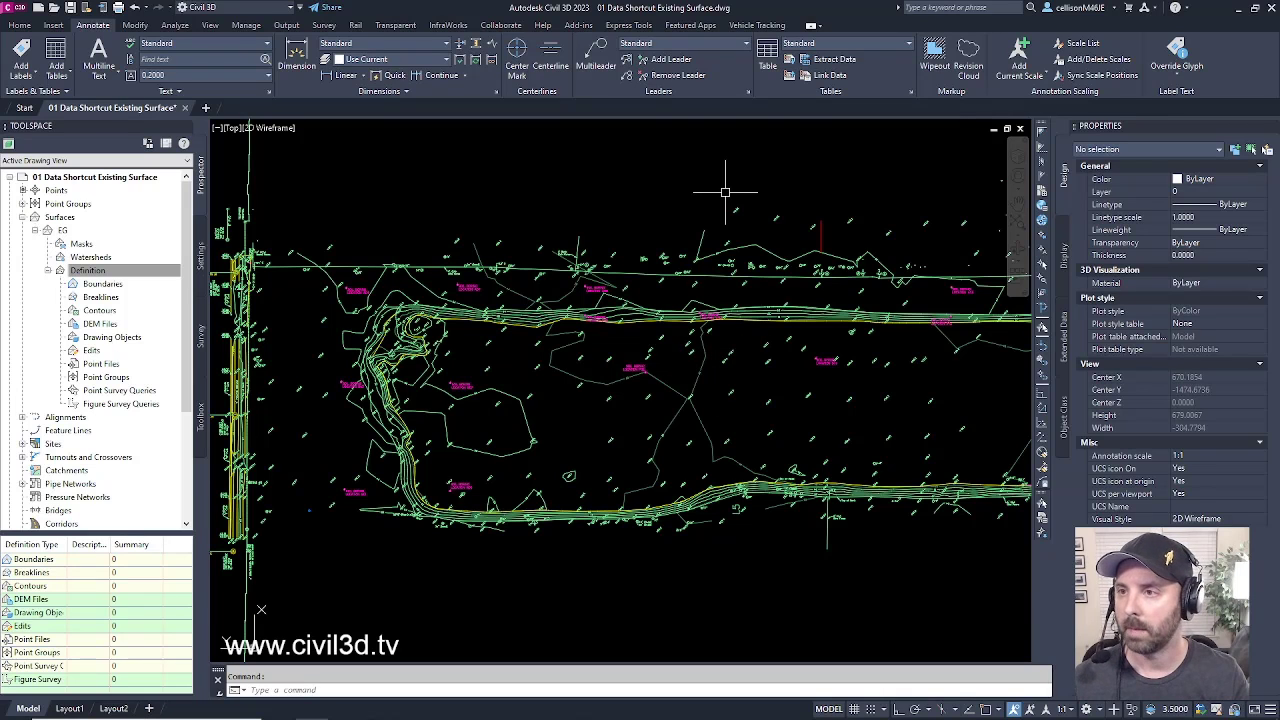
pyautogui.click(20, 25)
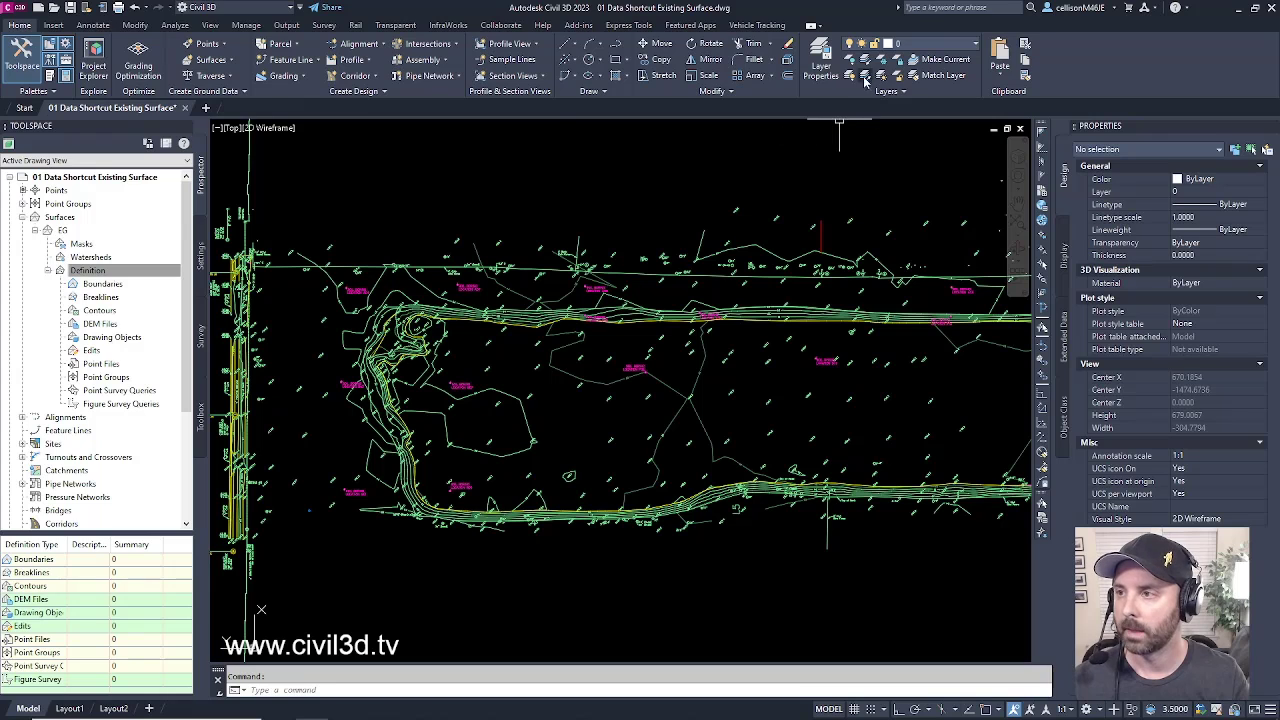
# Isolate the major and minor contour layers, leaving EE-CONT-MAJ current, and zoom to the whole site
pyautogui.click(866, 63)
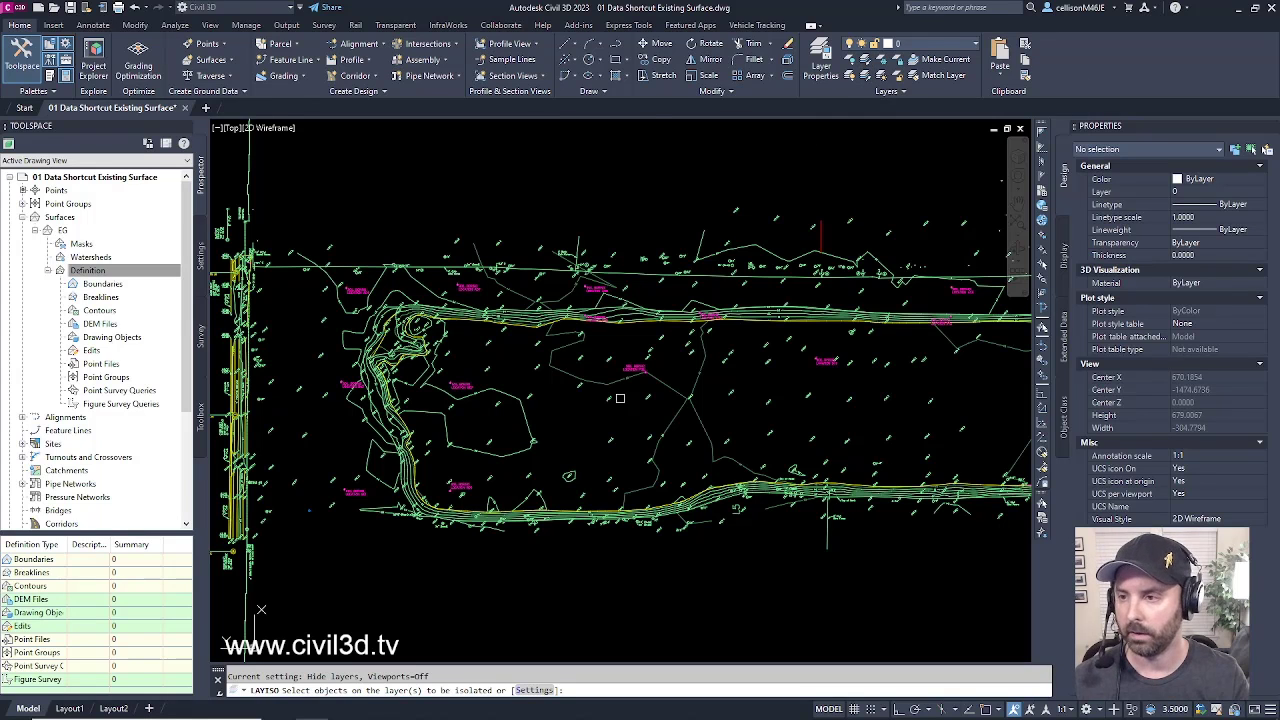
pyautogui.scroll(4, 681, 396)
pyautogui.scroll(2, 681, 396)
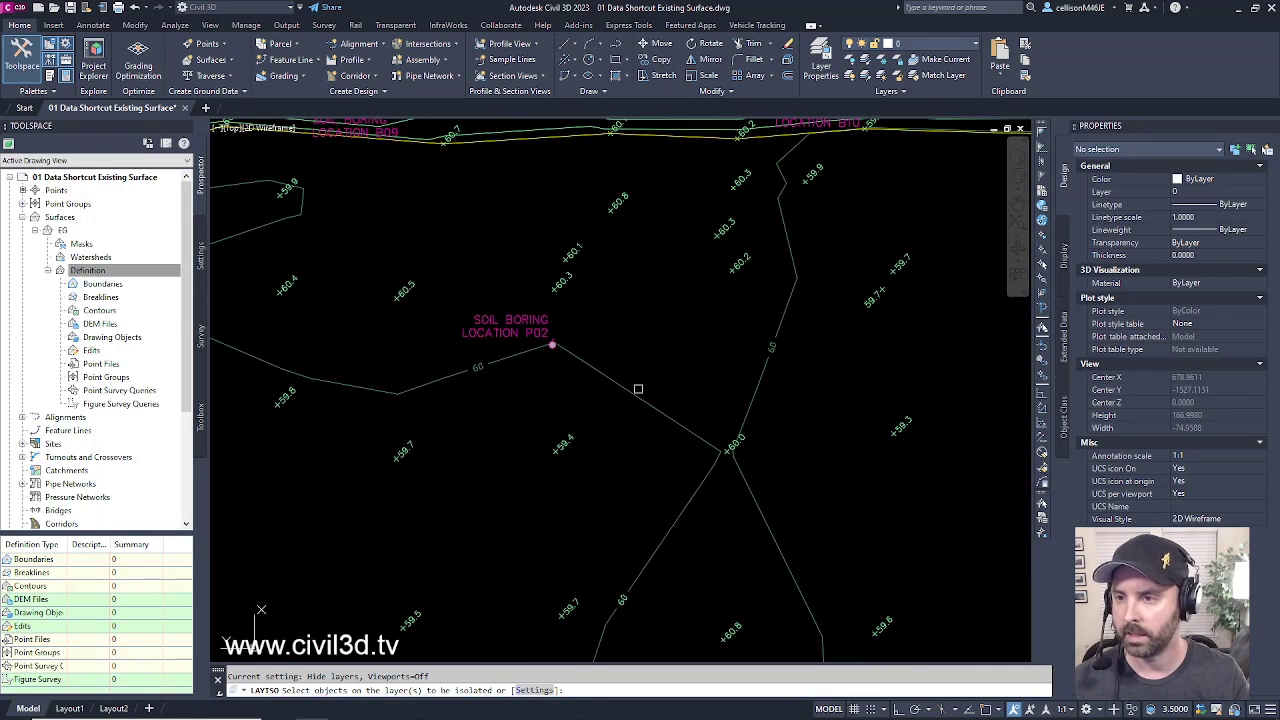
pyautogui.click(440, 380)
pyautogui.scroll(-4, 440, 380)
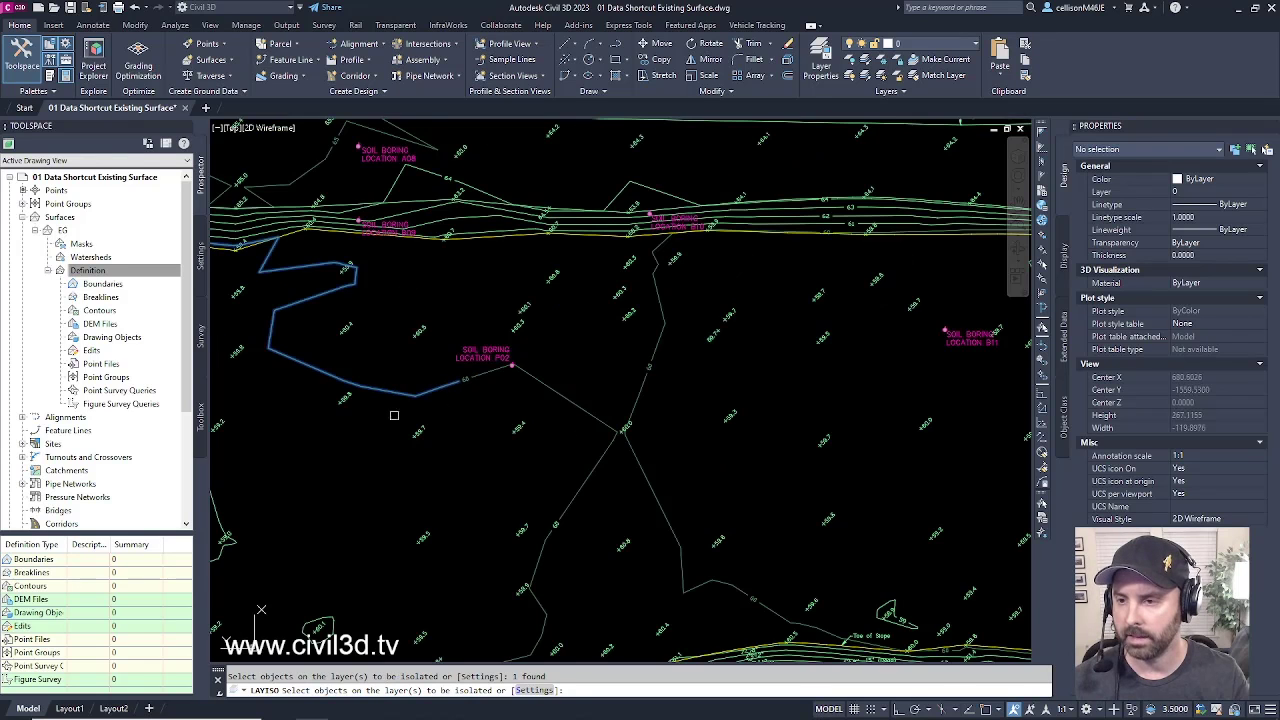
pyautogui.scroll(4, 470, 355)
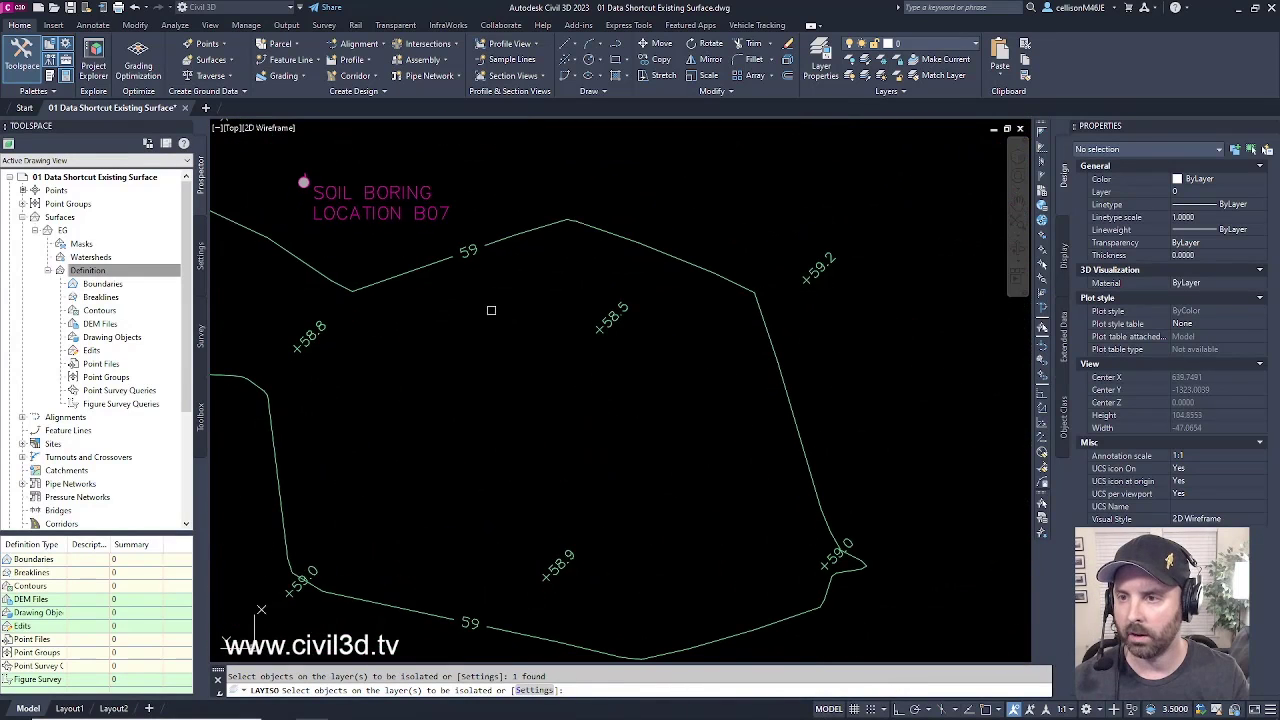
pyautogui.click(429, 263)
pyautogui.scroll(-5, 432, 270)
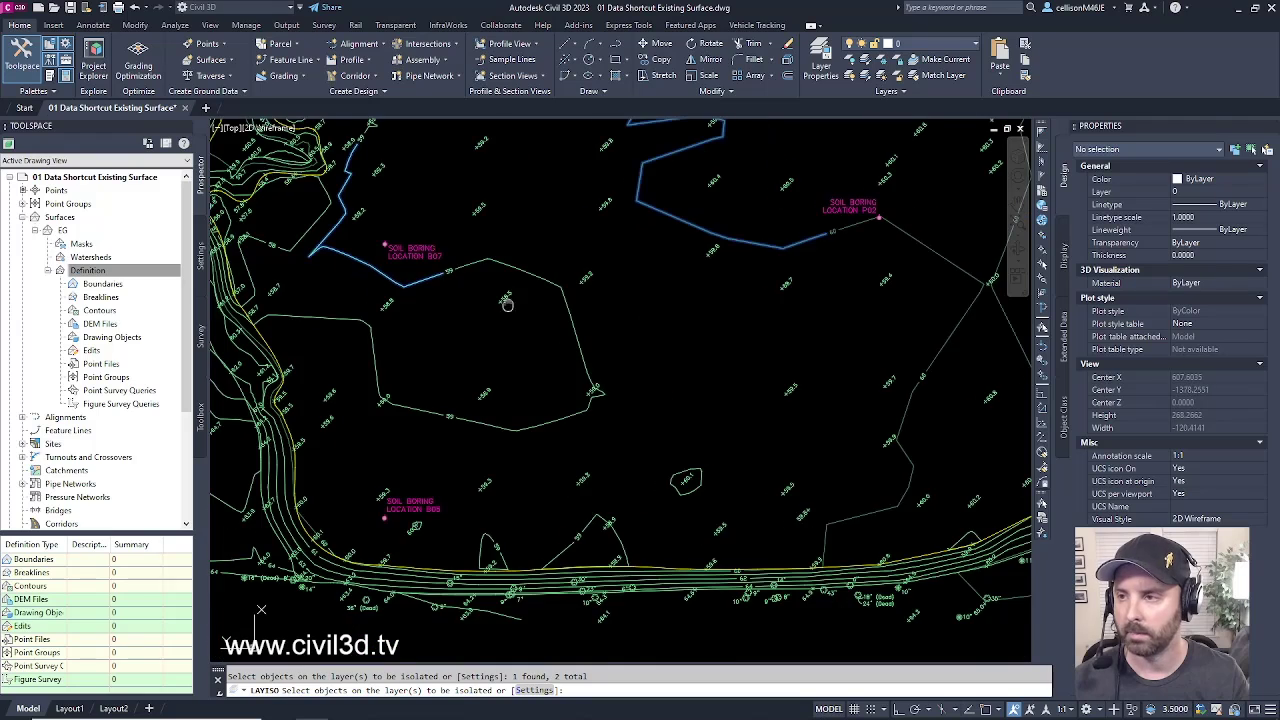
pyautogui.moveTo(509, 314); pyautogui.dragTo(517, 349, button='middle')
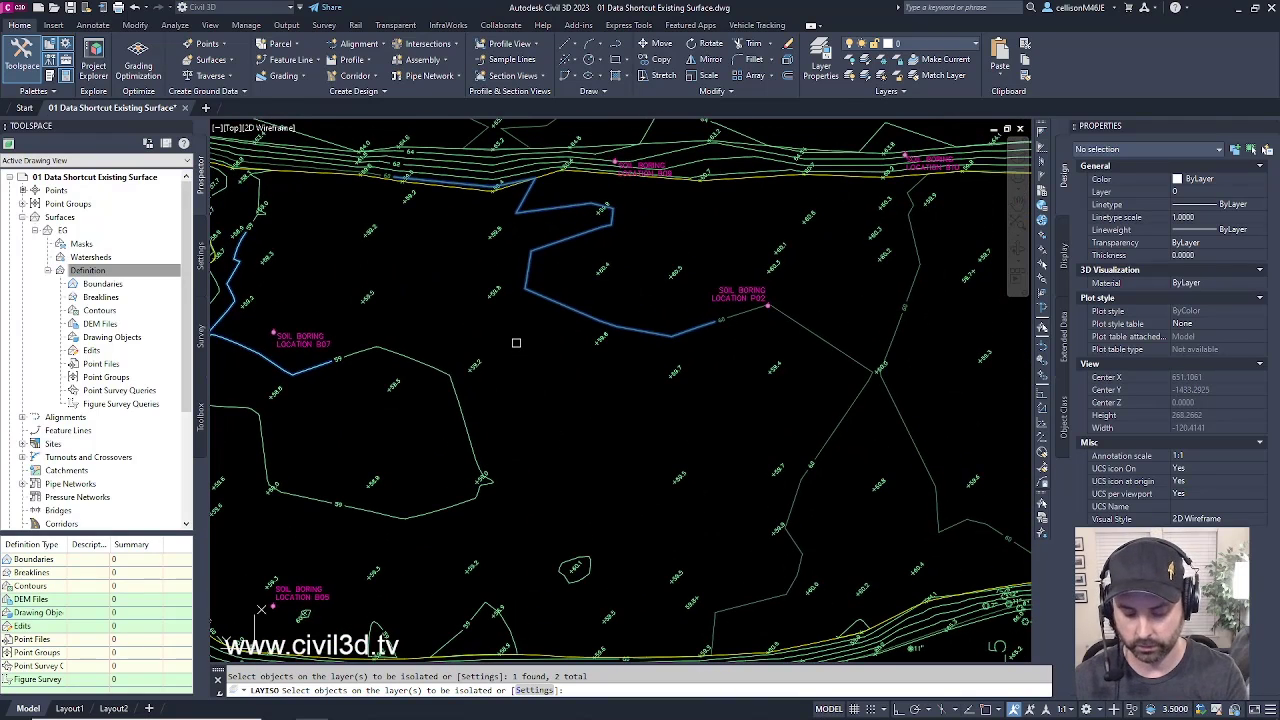
pyautogui.press('Return')
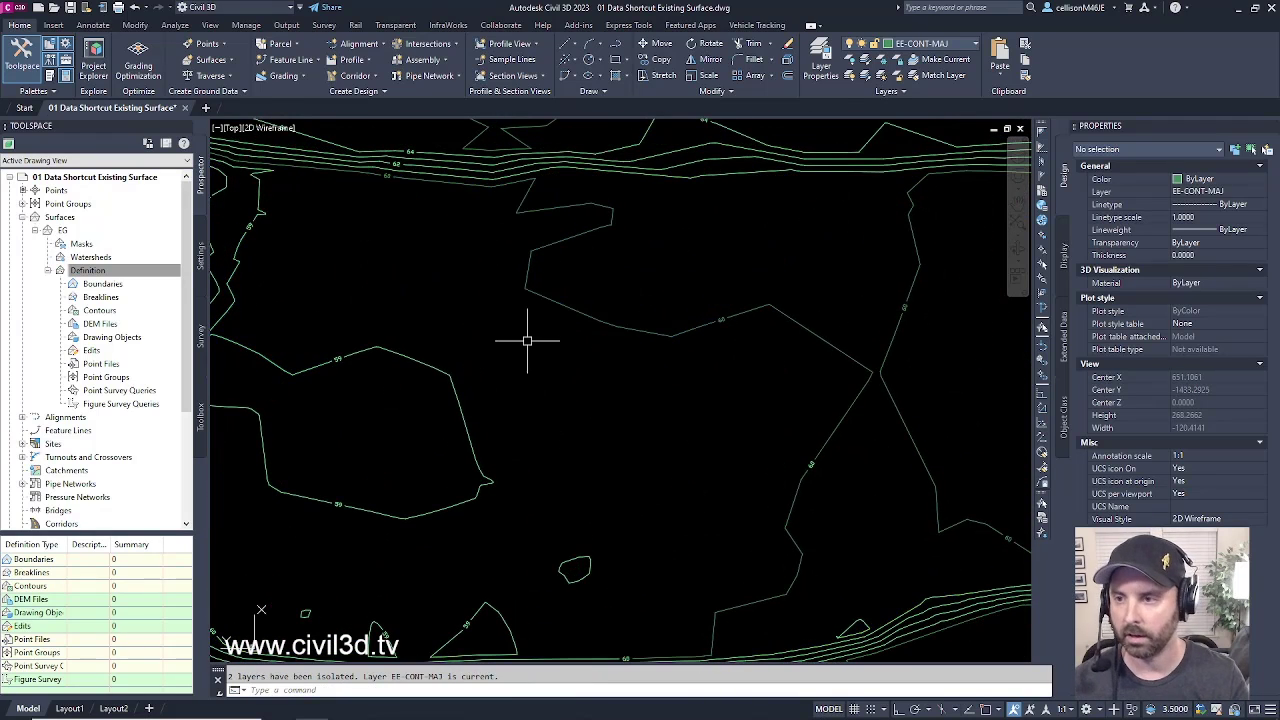
pyautogui.scroll(-3, 522, 340)
pyautogui.middleClick(518, 362)
pyautogui.middleClick(518, 362)
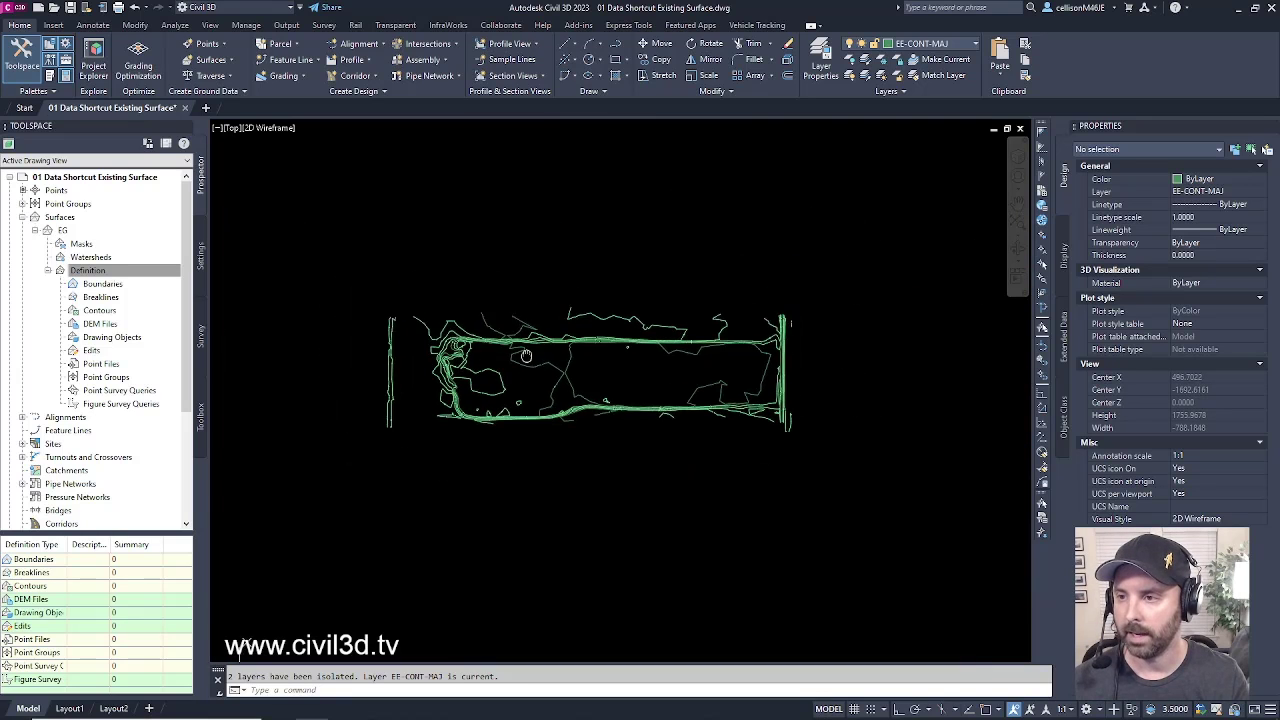
pyautogui.moveTo(535, 382); pyautogui.dragTo(492, 398, button='middle')
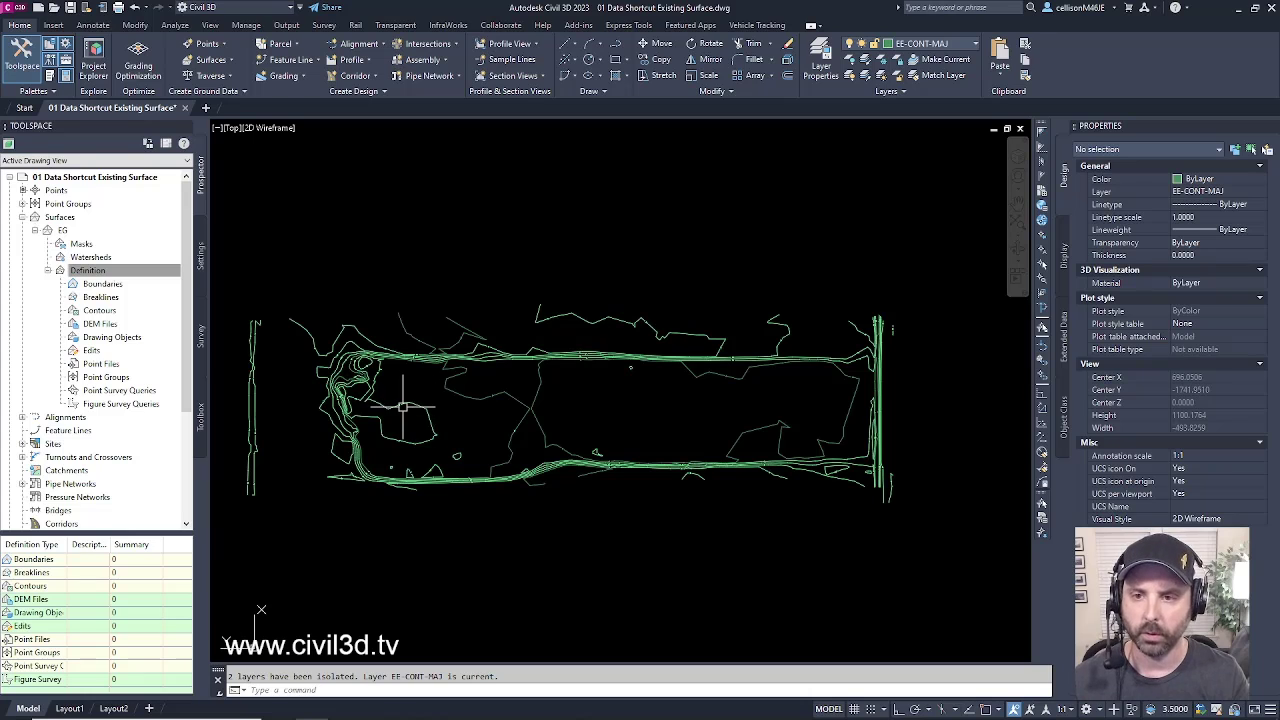
# Window-select all 129 contour polylines and add them to EG's Contours as Contour Data1
pyautogui.click(106, 312)
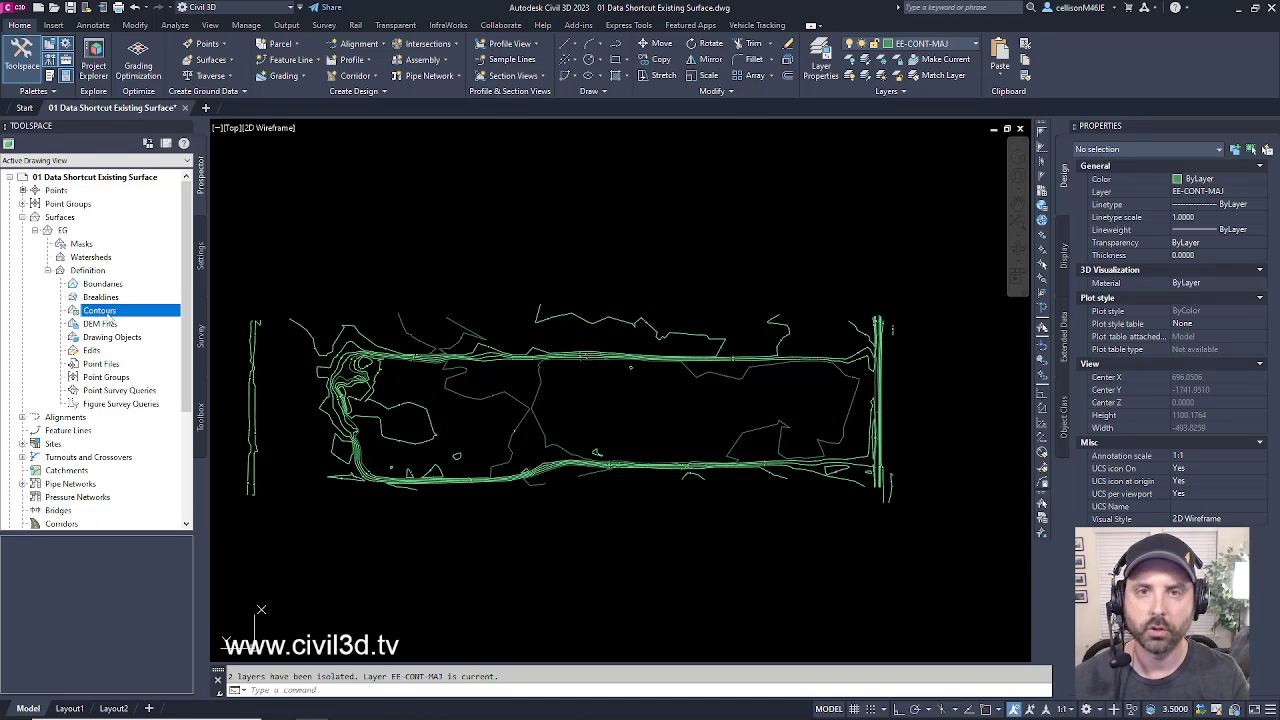
pyautogui.rightClick(104, 313)
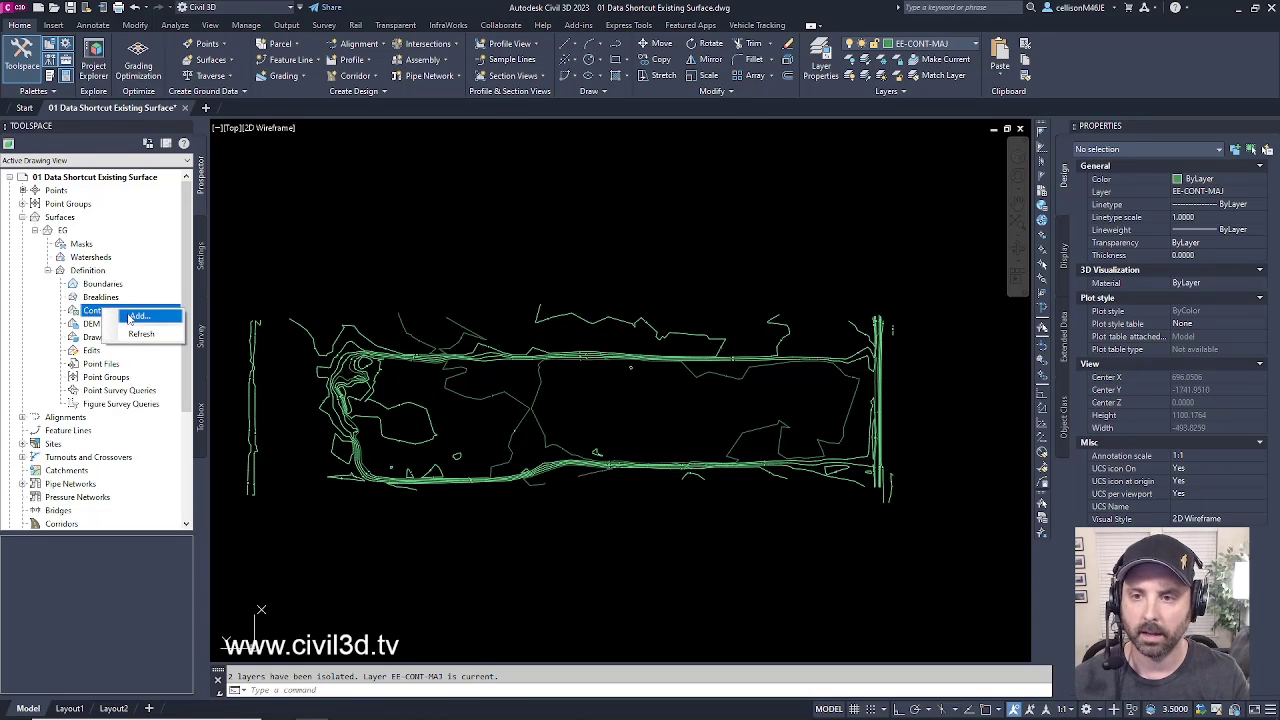
pyautogui.click(138, 316)
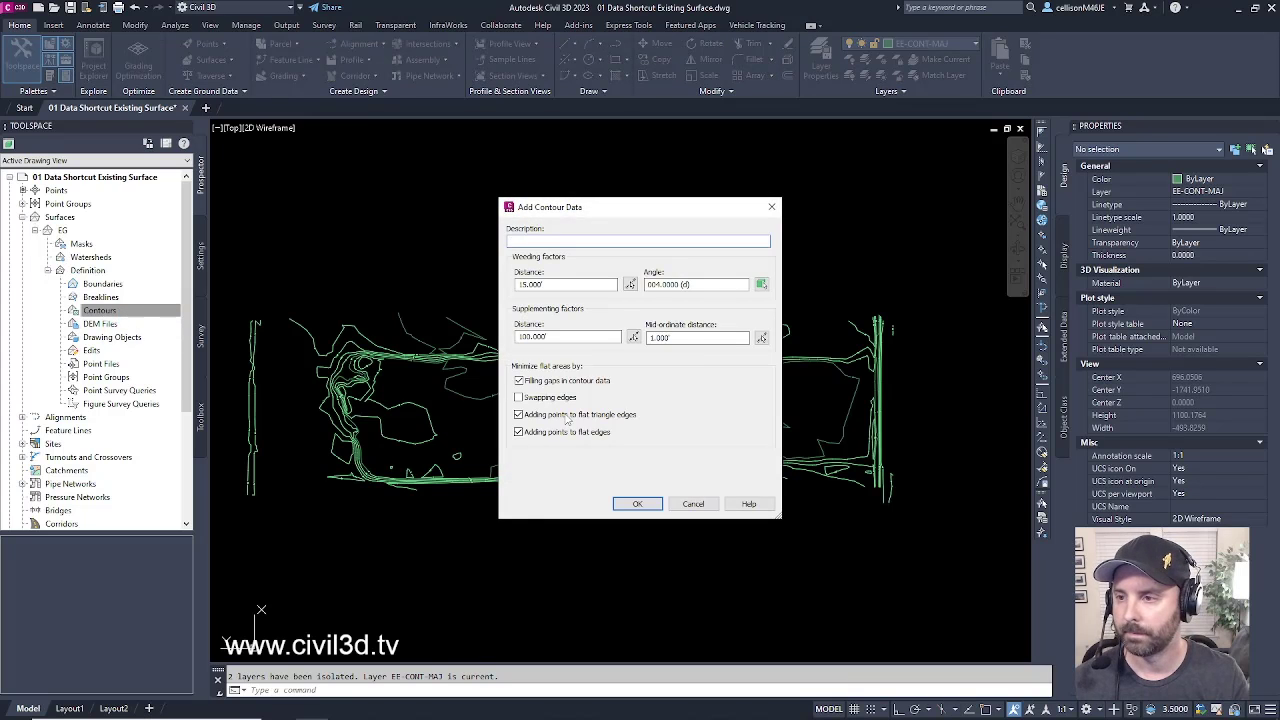
pyautogui.click(637, 503)
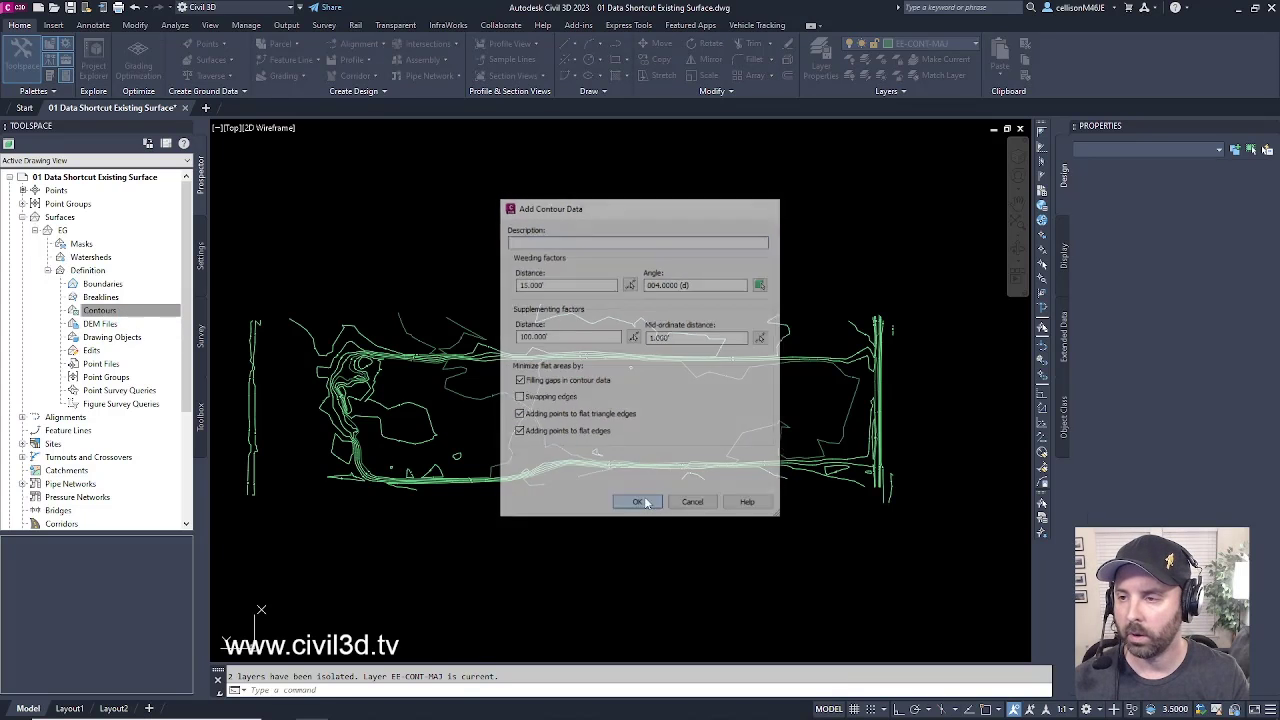
pyautogui.click(927, 238)
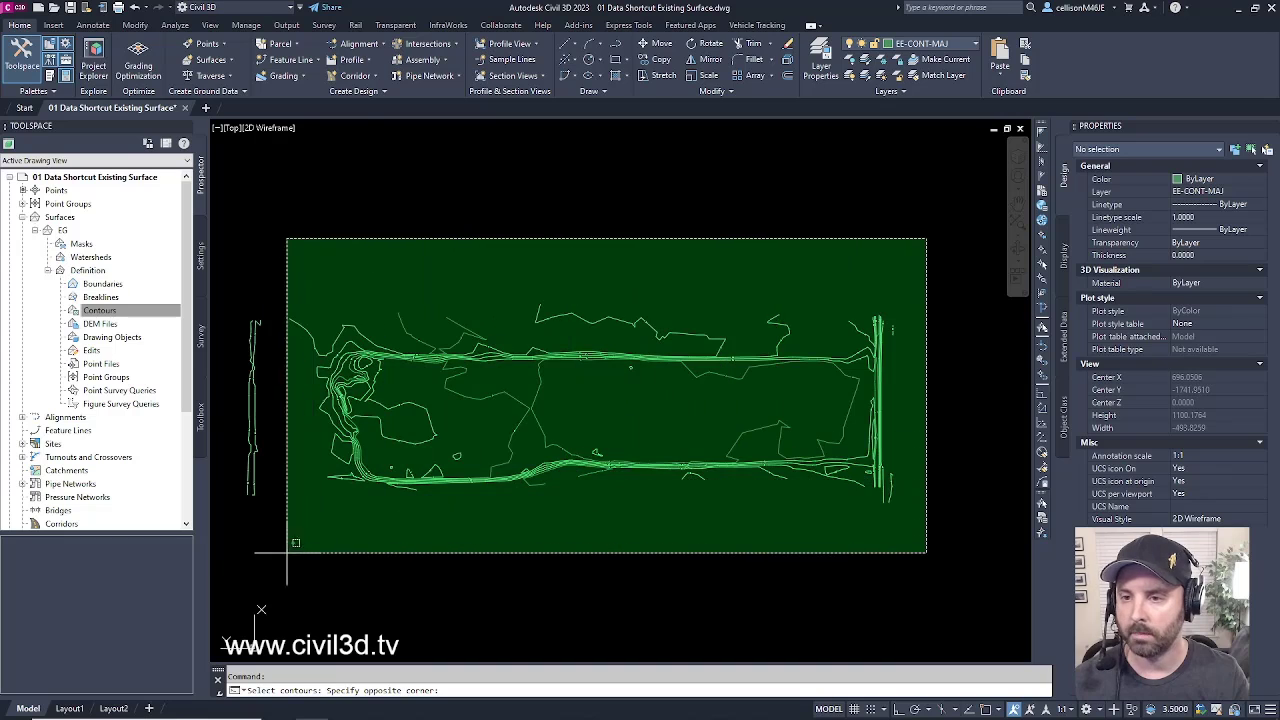
pyautogui.click(235, 559)
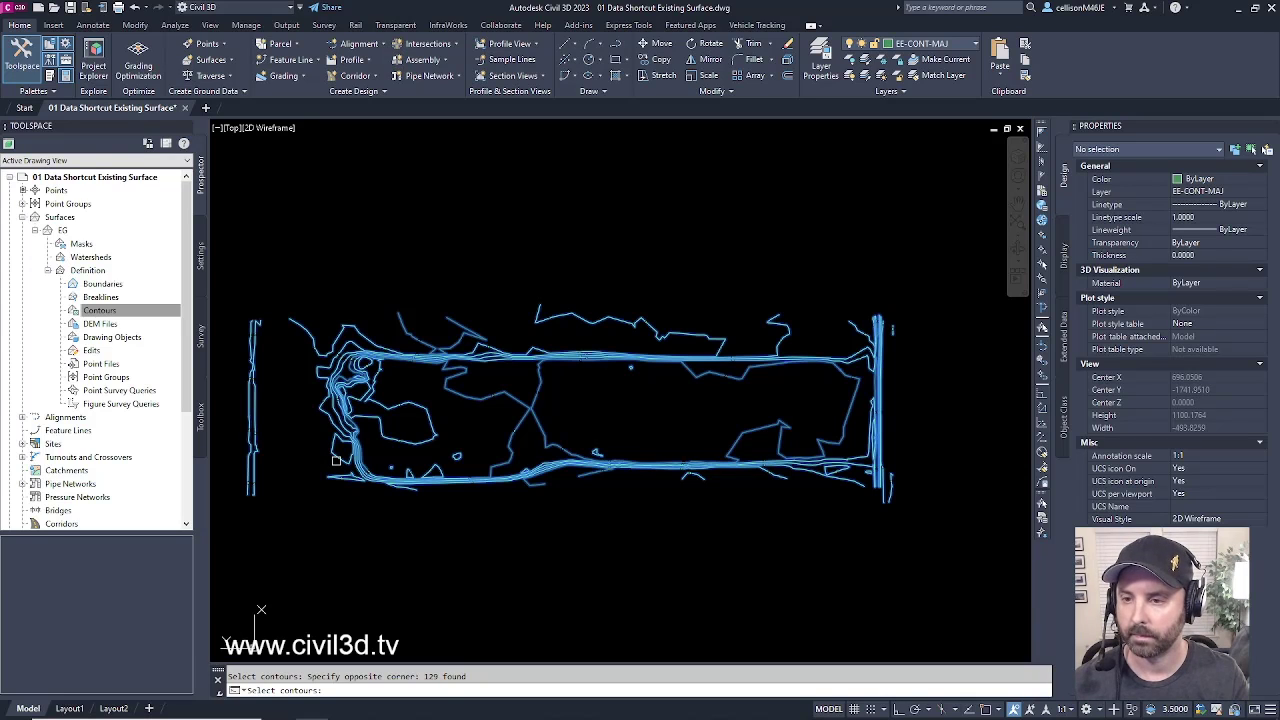
pyautogui.press('Return')
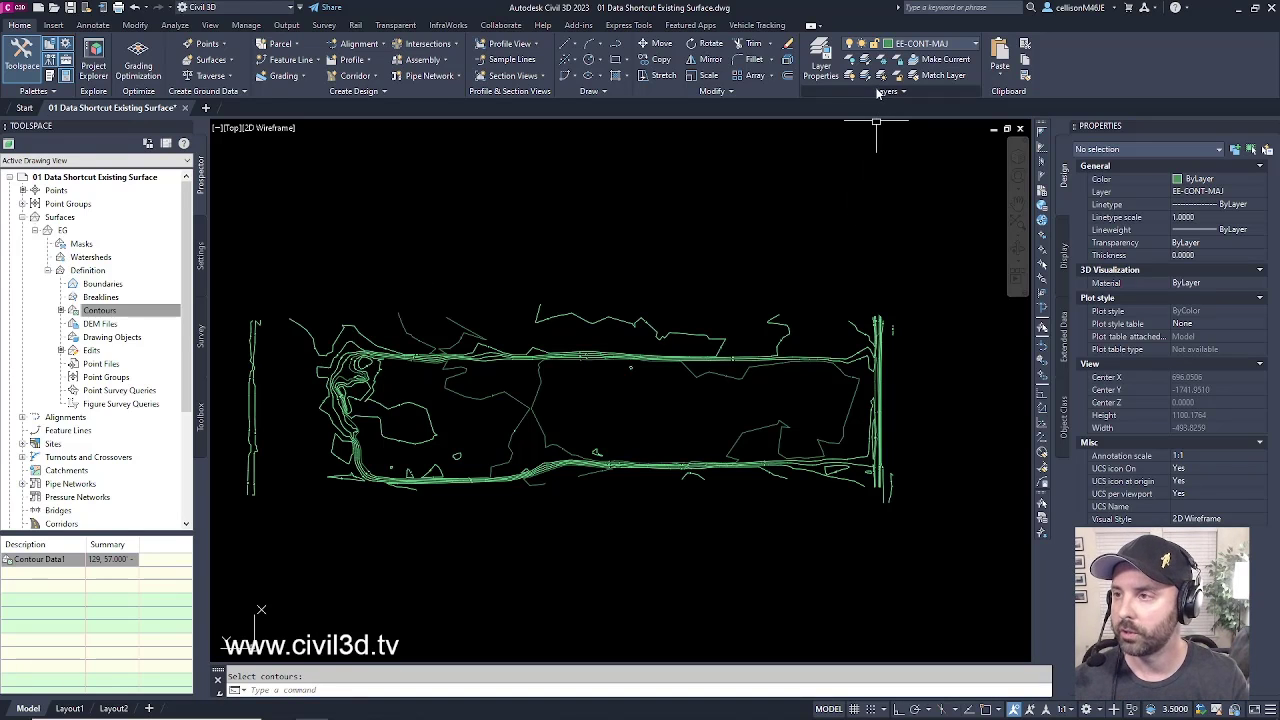
pyautogui.click(868, 80)
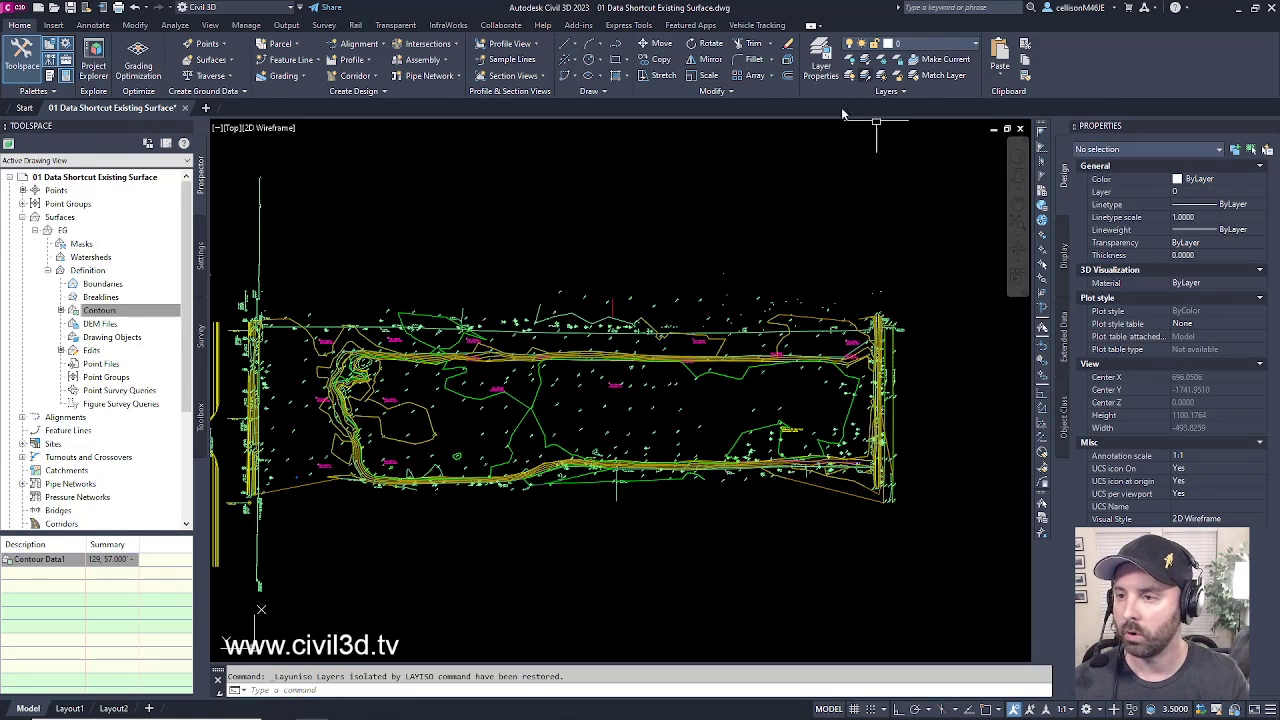
pyautogui.scroll(1, 605, 380)
pyautogui.scroll(4, 600, 378)
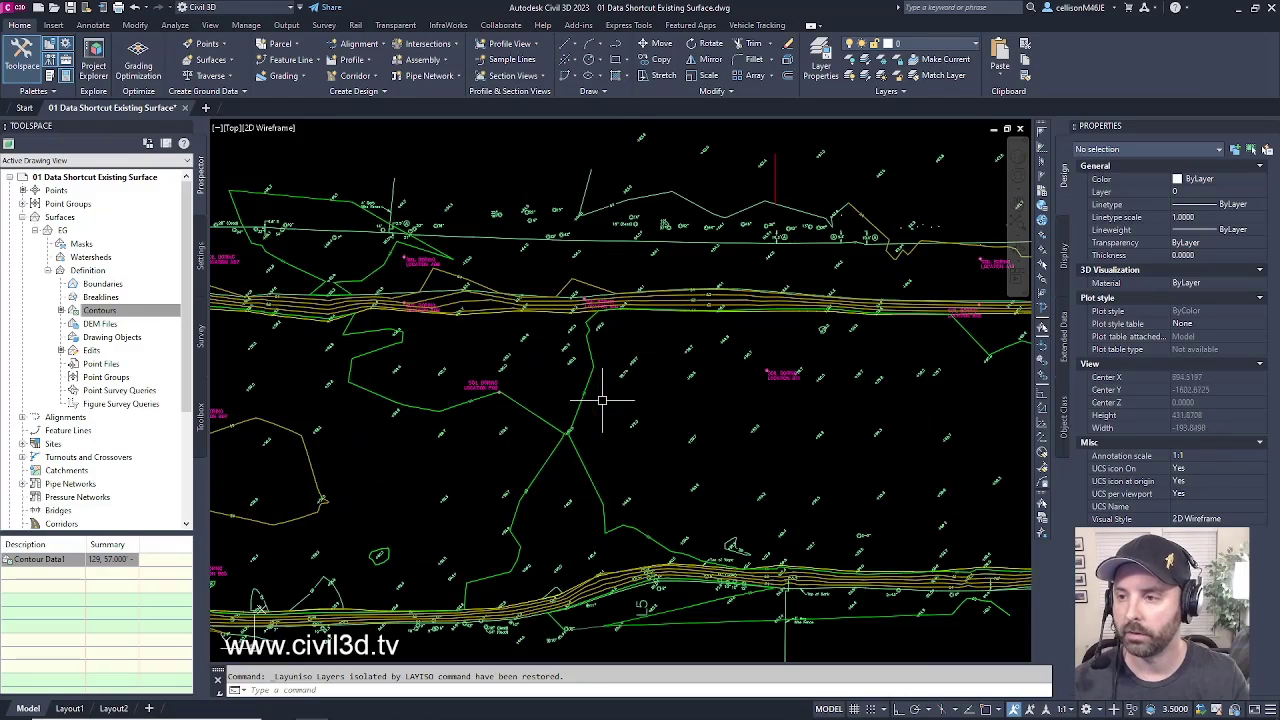
pyautogui.scroll(-2, 592, 377)
pyautogui.click(640, 372)
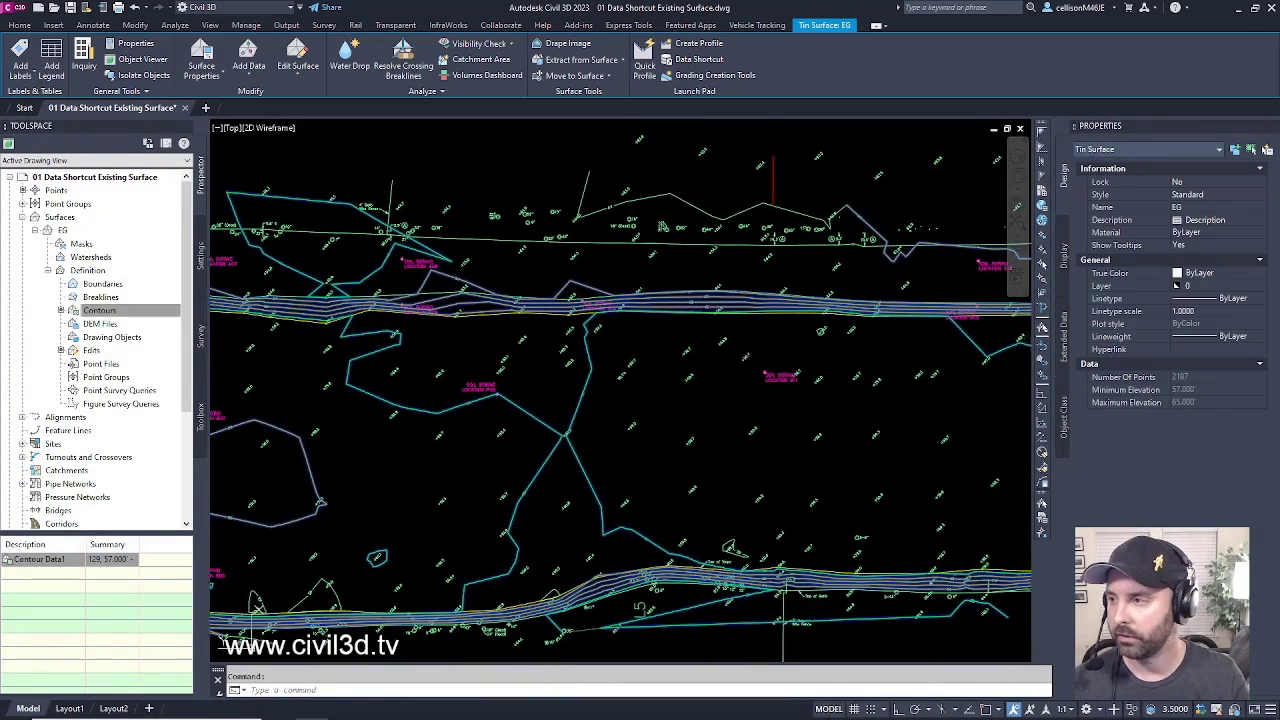
pyautogui.moveTo(666, 372); pyautogui.dragTo(672, 382, button='middle')
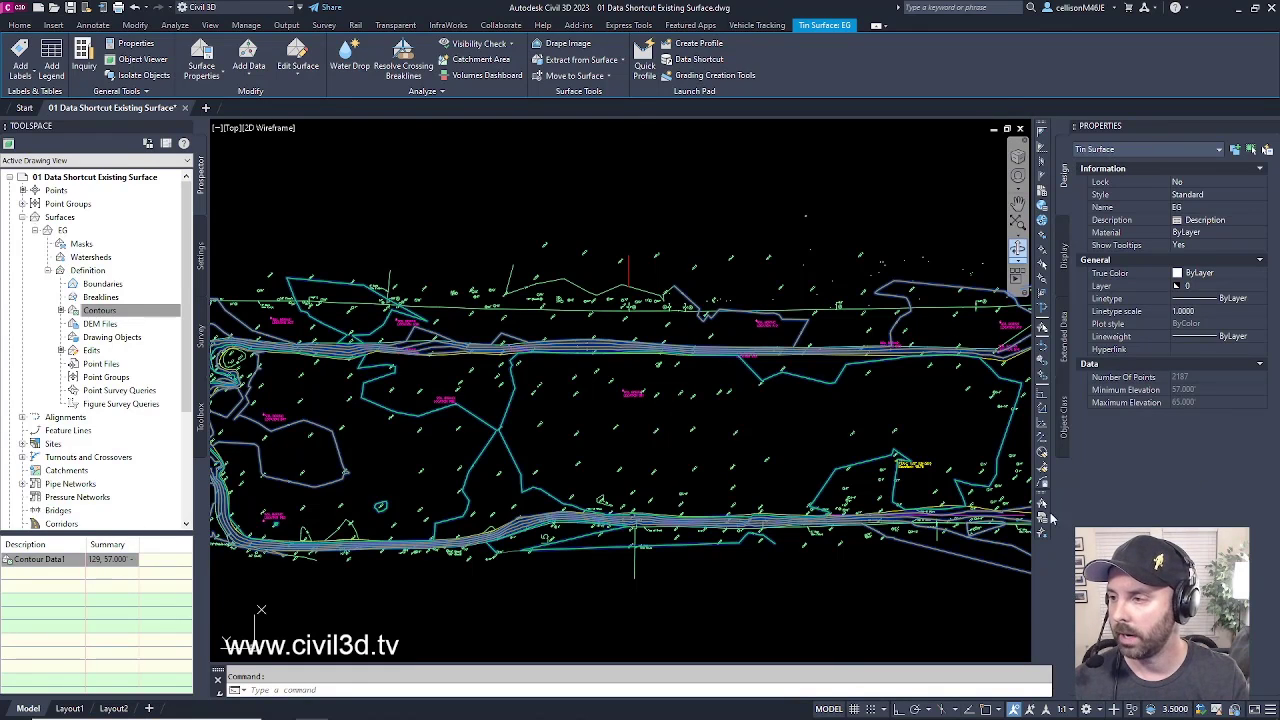
pyautogui.scroll(-5, 737, 447)
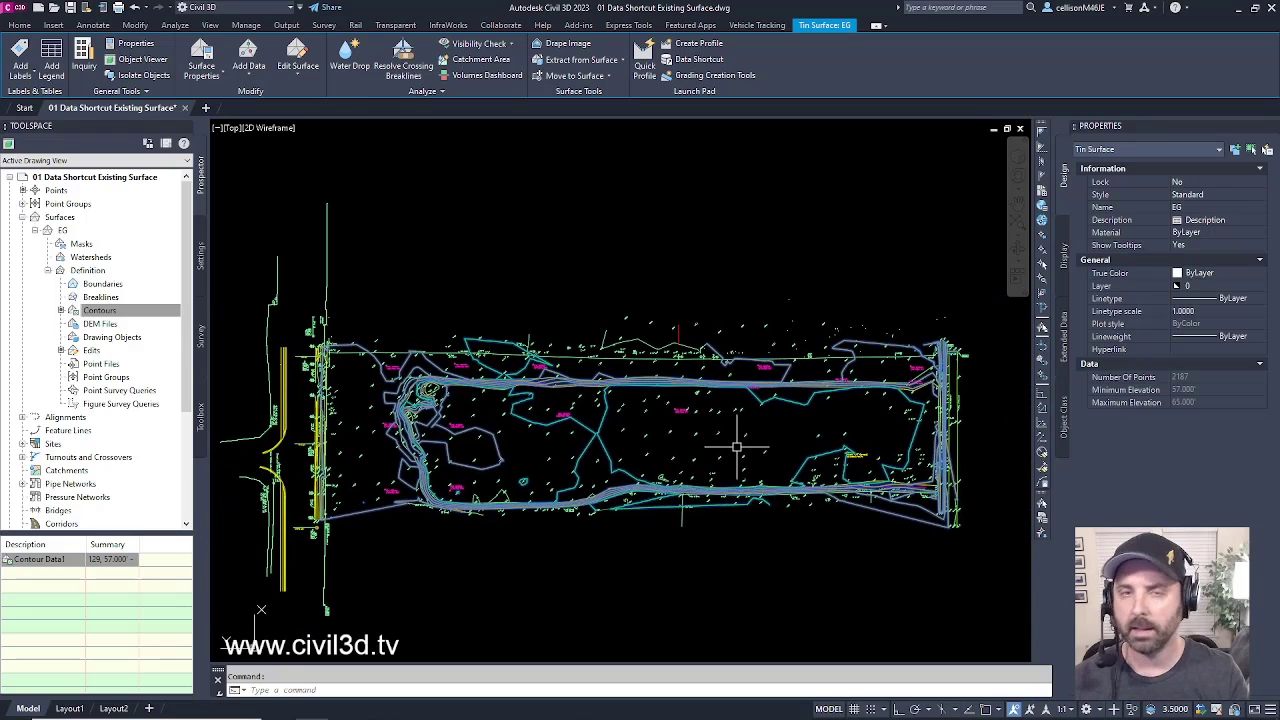
pyautogui.moveTo(737, 447)
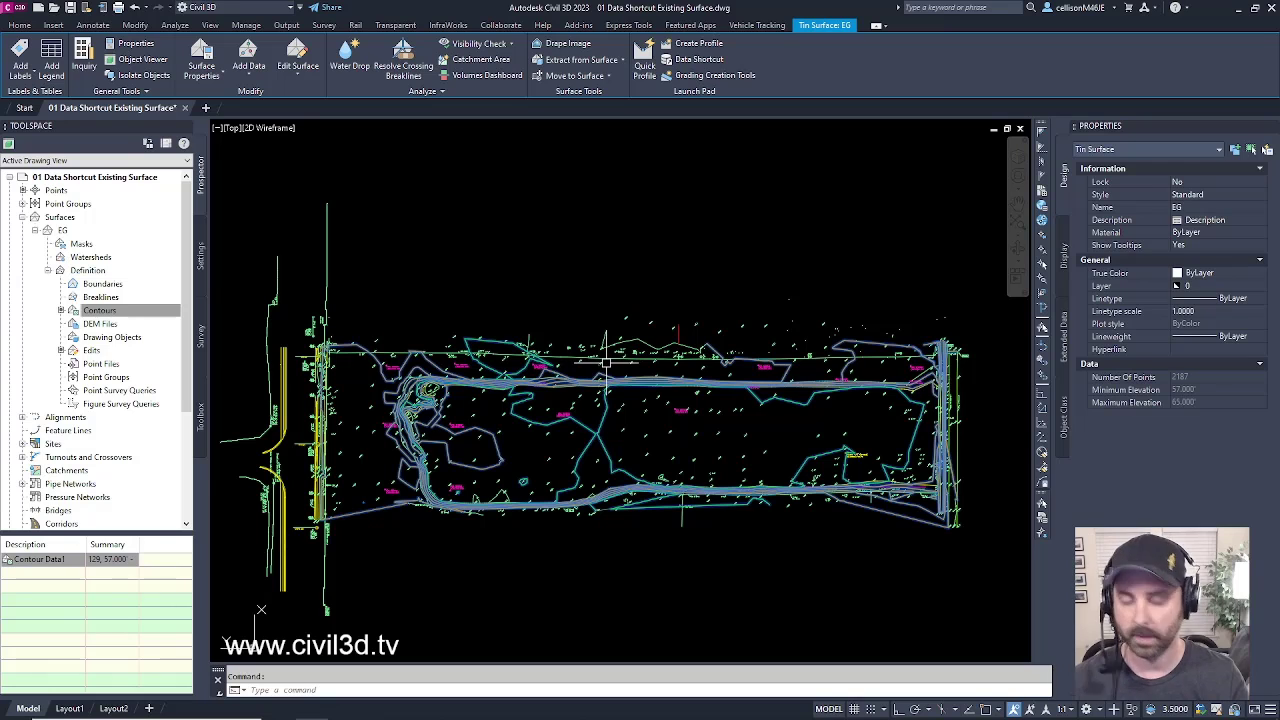
pyautogui.press('Escape')
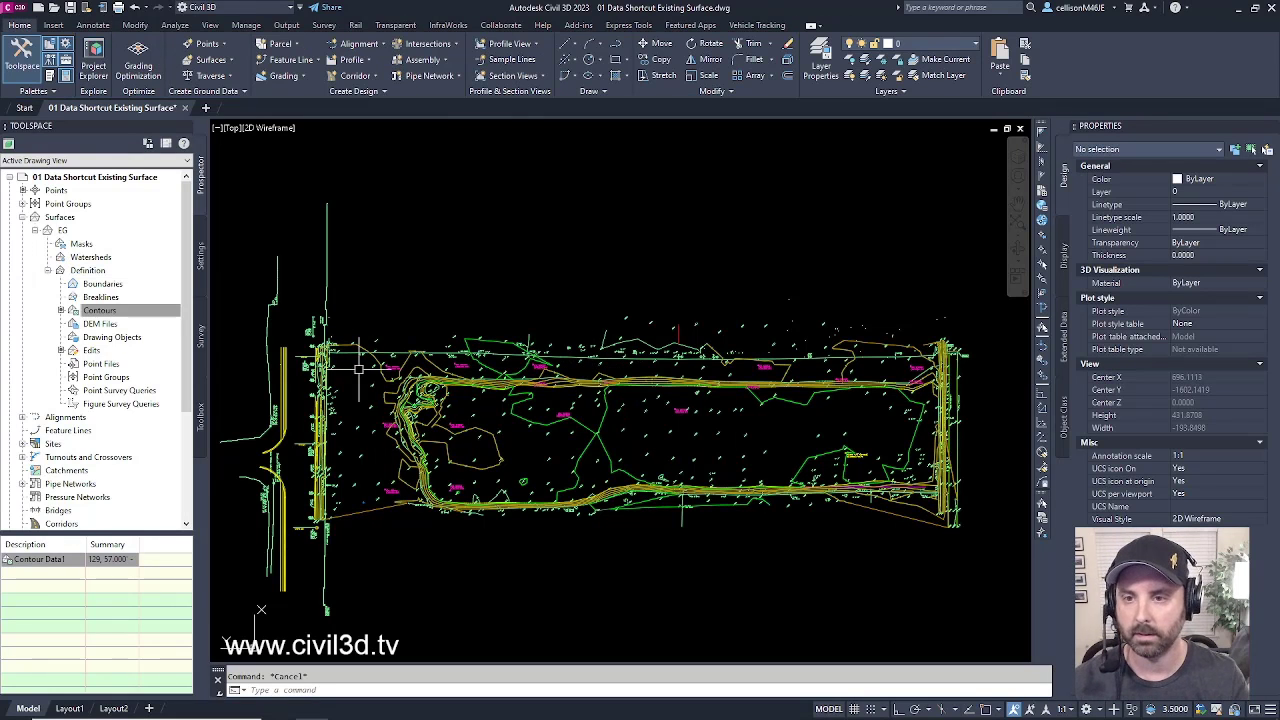
pyautogui.moveTo(189, 295); pyautogui.dragTo(189, 398)
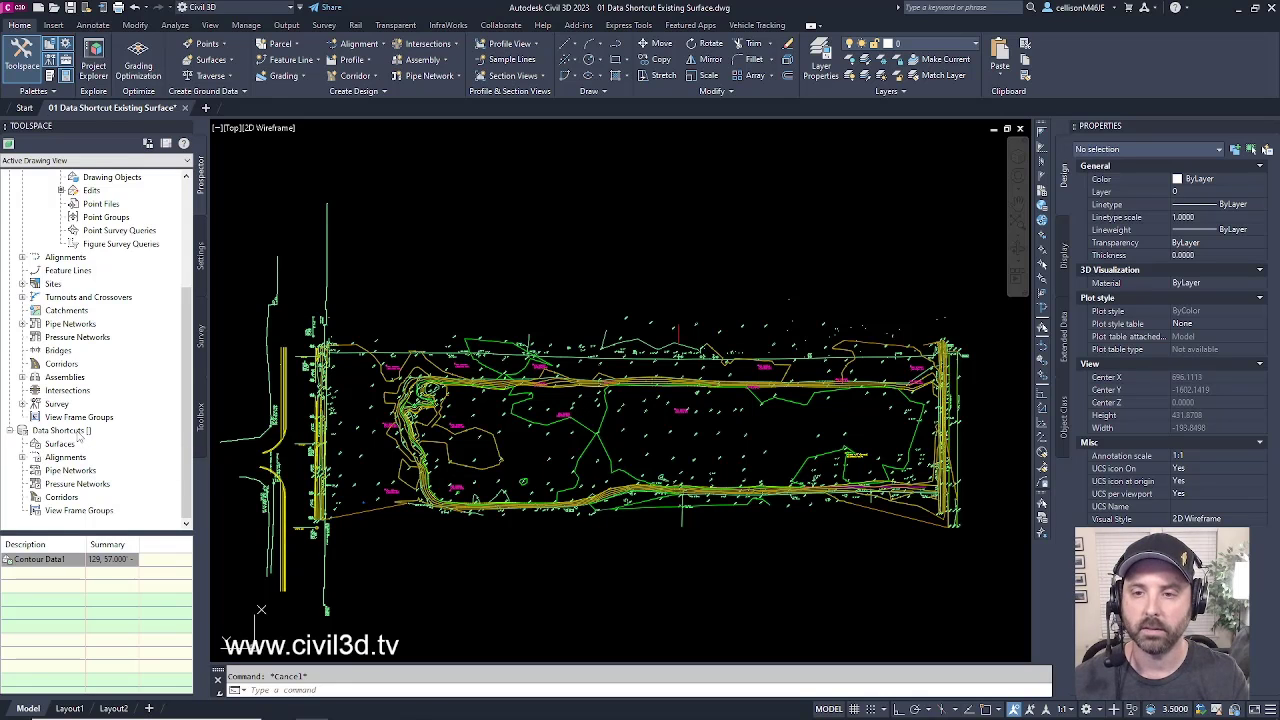
# Set a new _Shortcuts folder in the detention pond exercise folder as the data shortcuts working folder
pyautogui.click(79, 431)
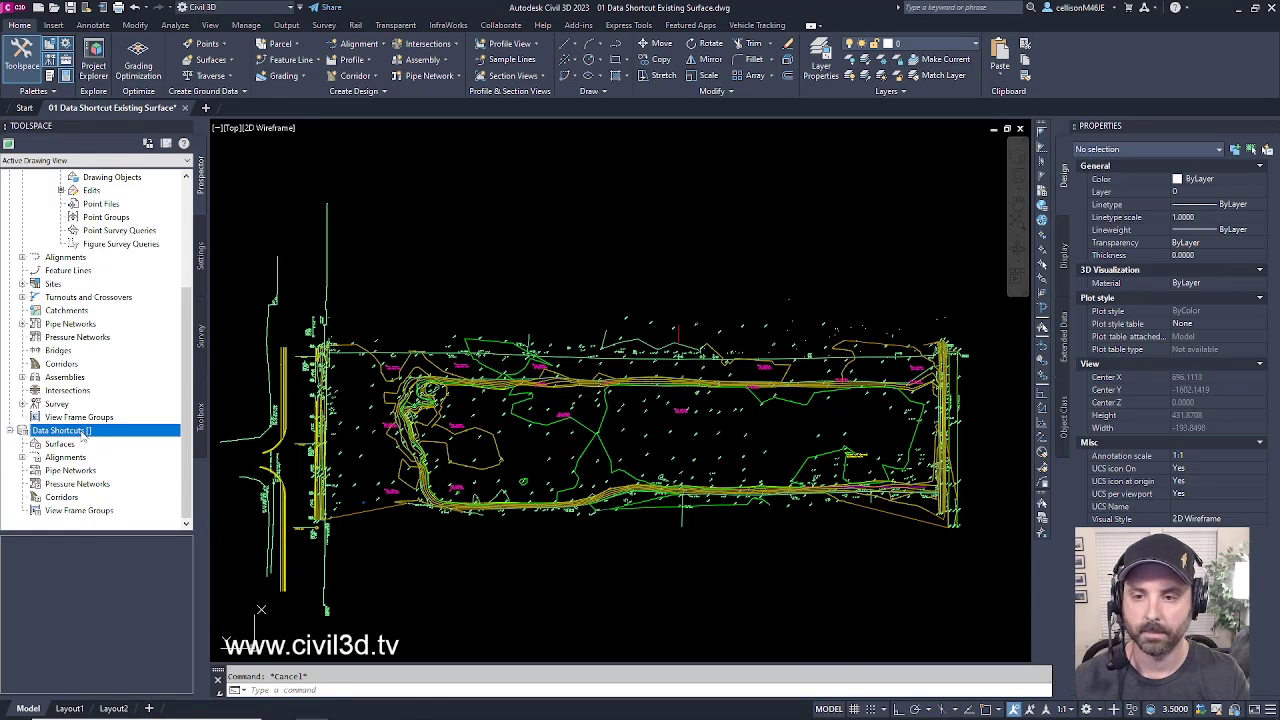
pyautogui.rightClick(83, 433)
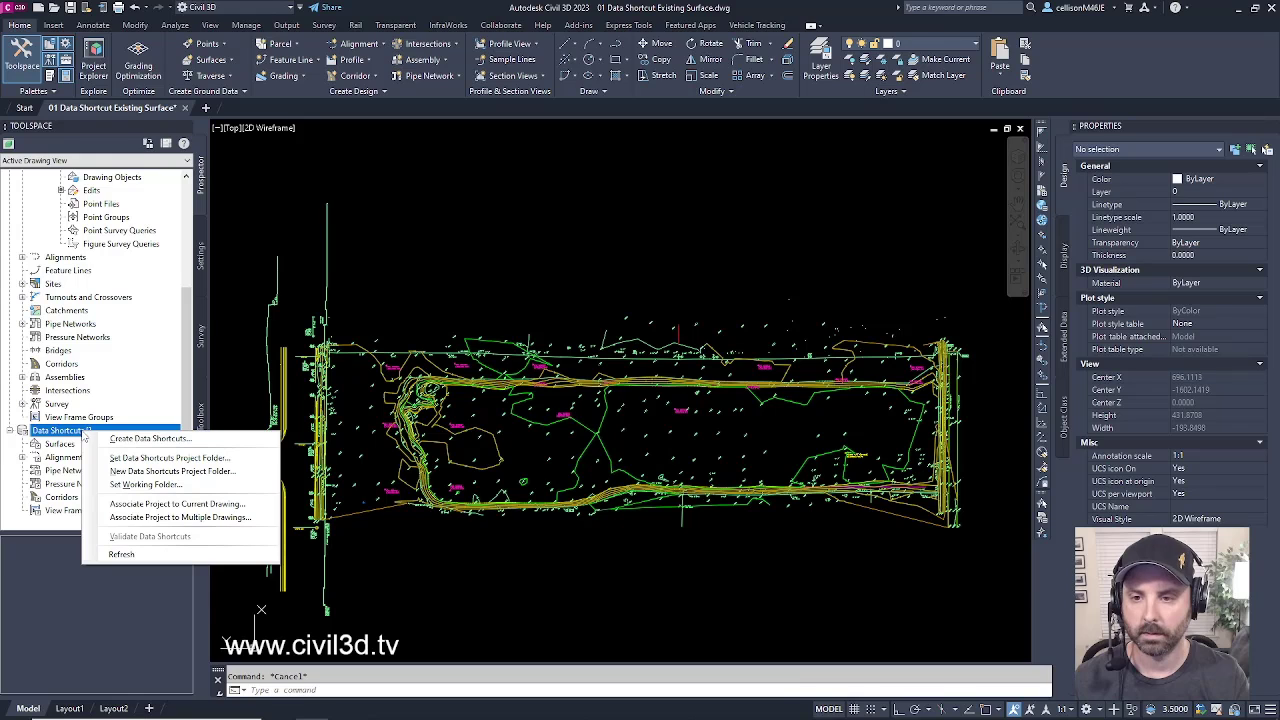
pyautogui.click(172, 486)
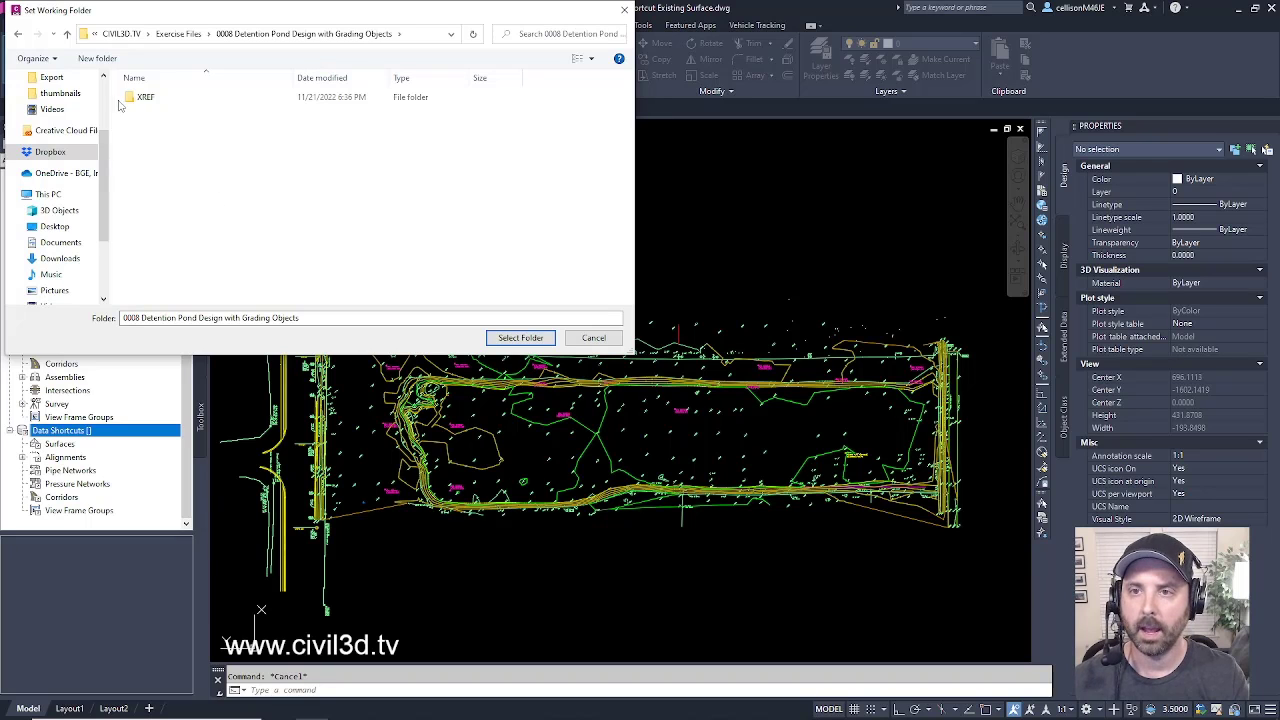
pyautogui.click(98, 58)
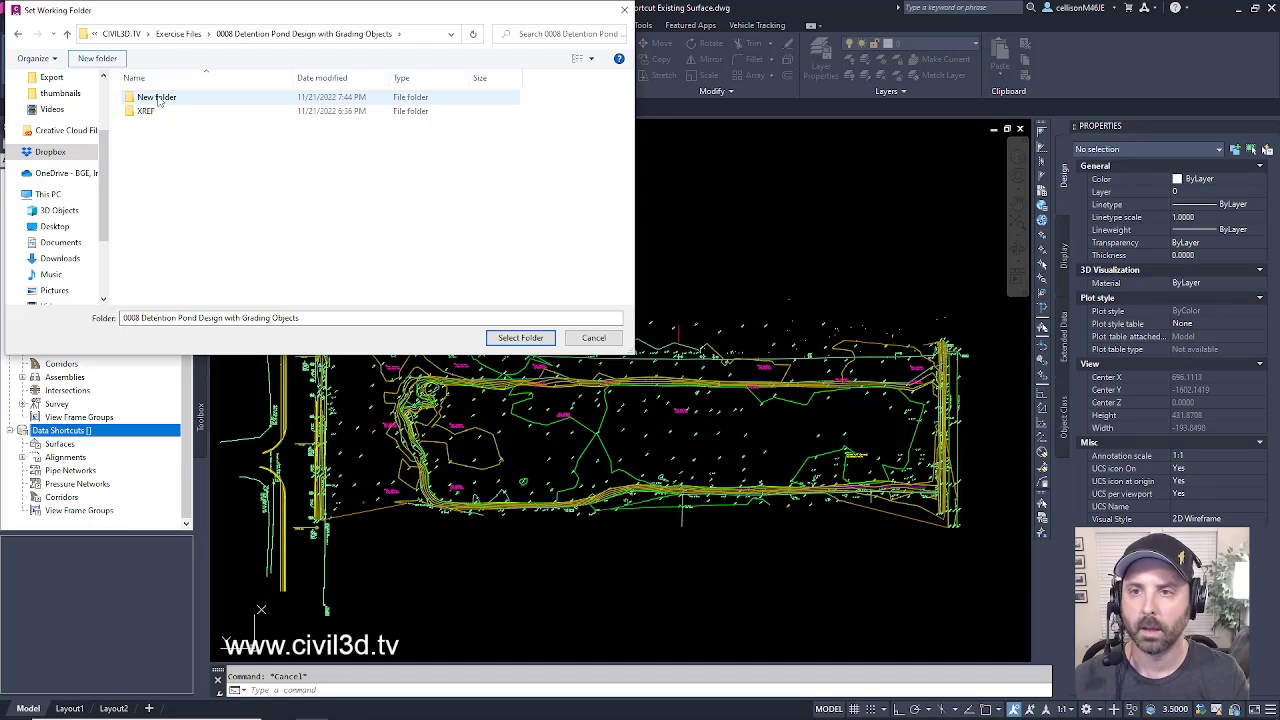
pyautogui.click(158, 98)
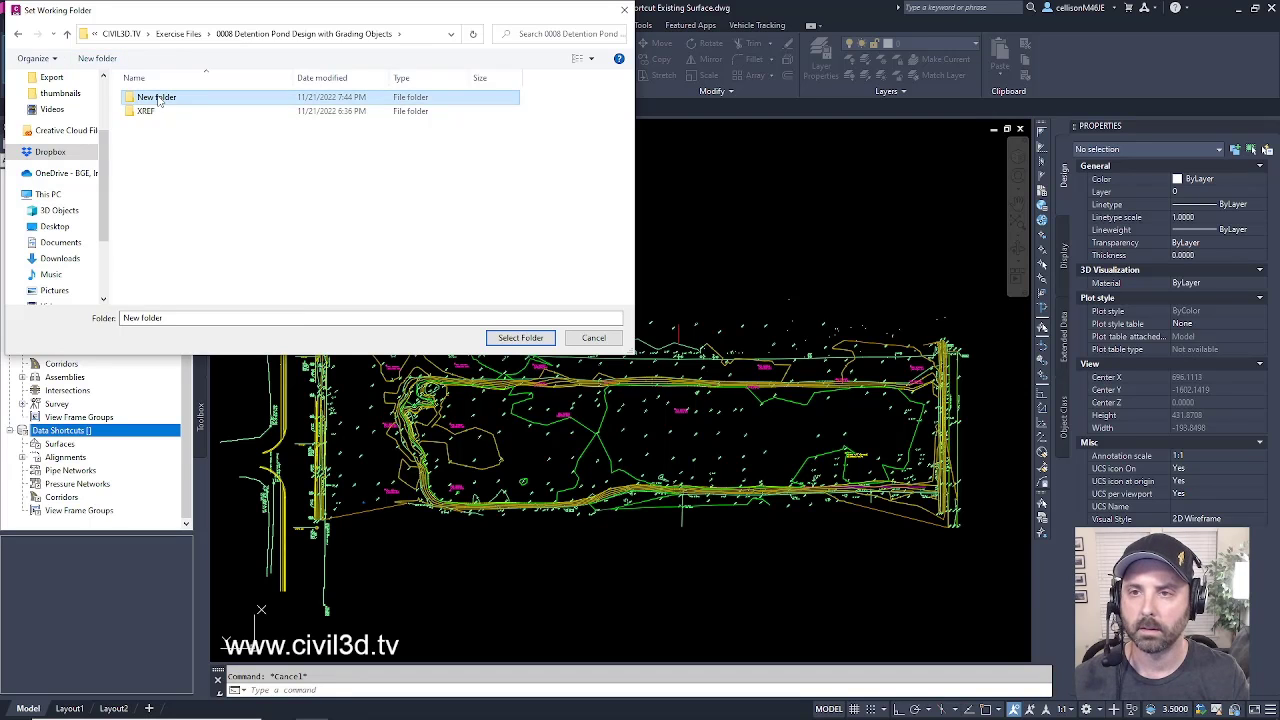
pyautogui.click(158, 98)
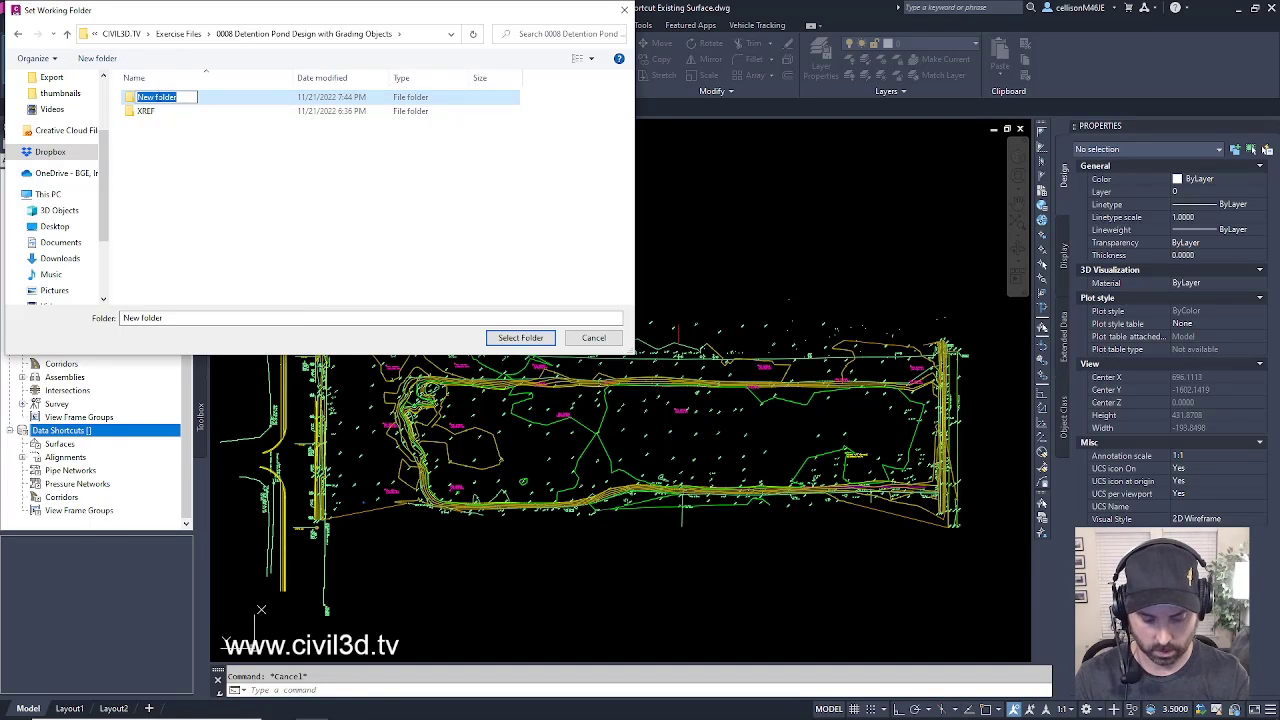
pyautogui.press('BackSpace')
pyautogui.write('Sh')
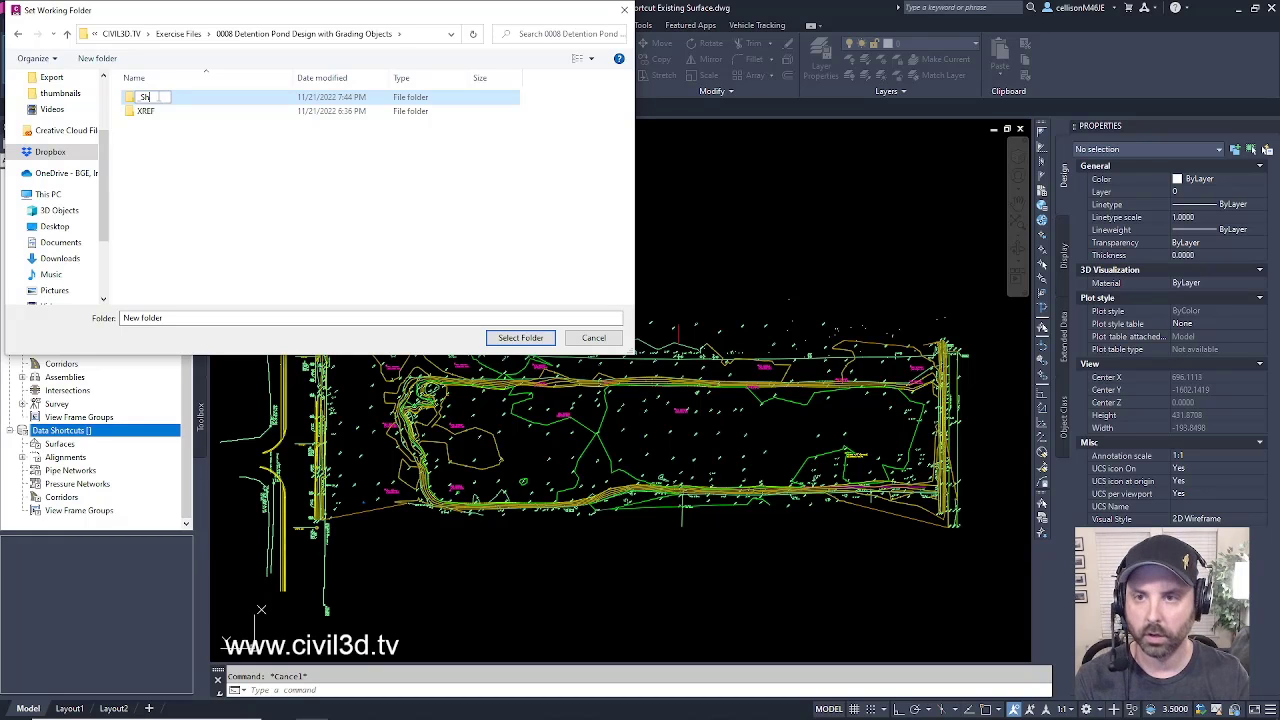
pyautogui.write('ortcuts')
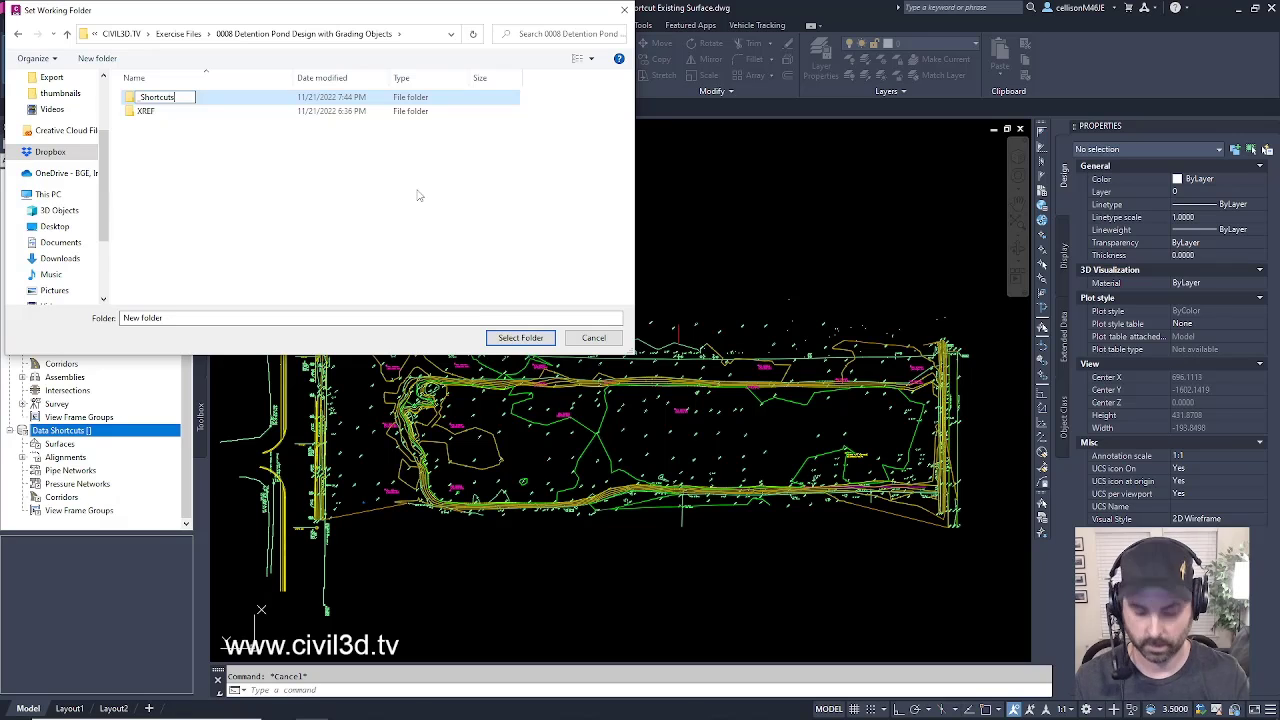
pyautogui.press('Return')
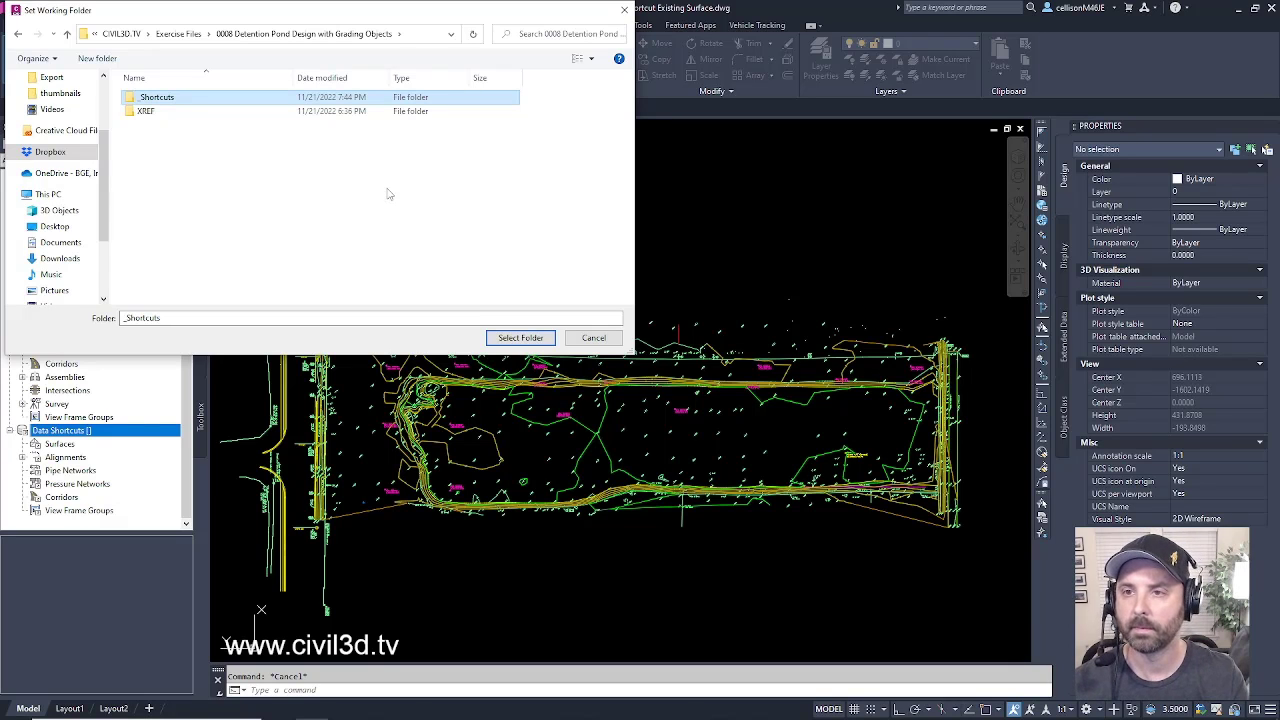
pyautogui.click(546, 339)
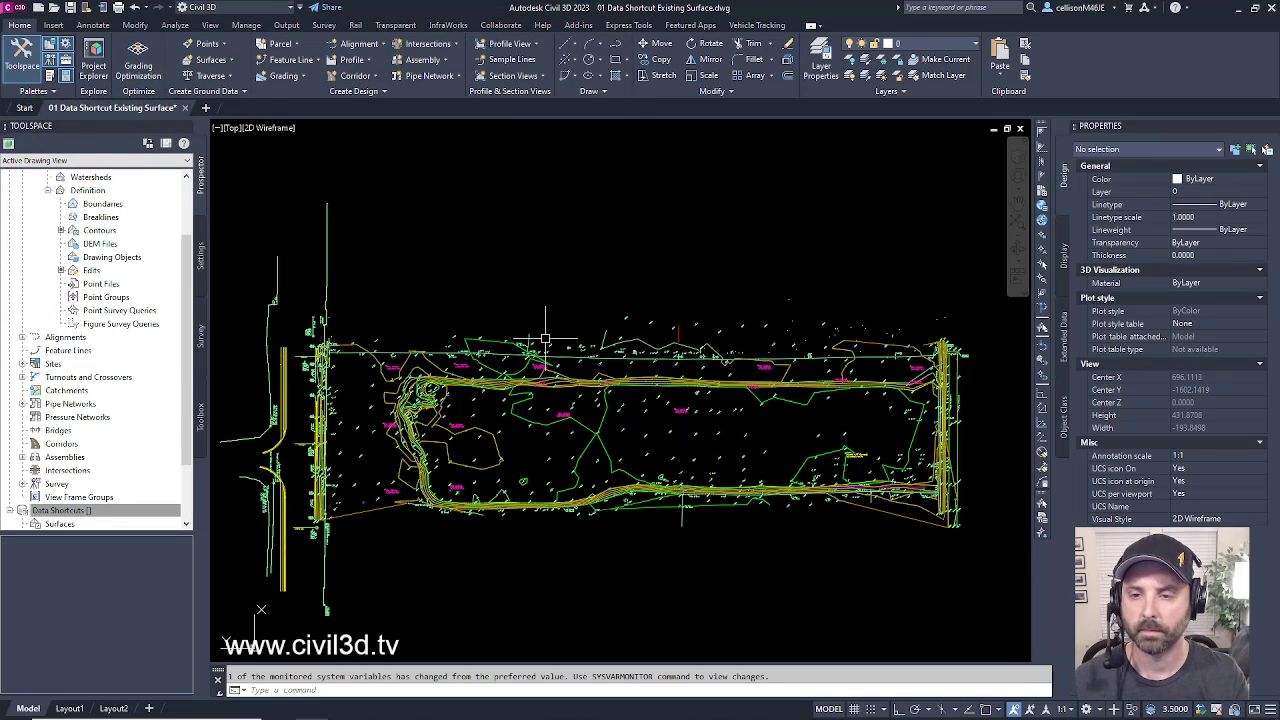
# Add a data shortcuts project folder called POND DESIGN under the working folder
pyautogui.scroll(-2, 186, 350)
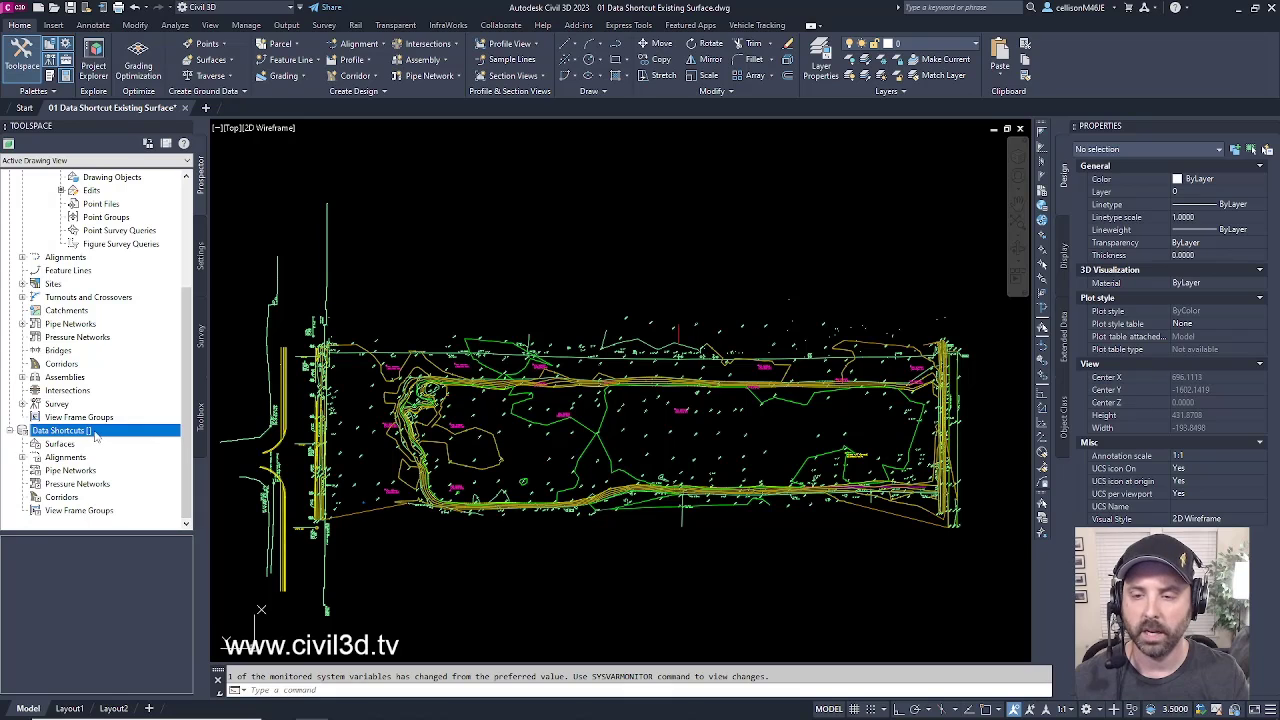
pyautogui.rightClick(96, 430)
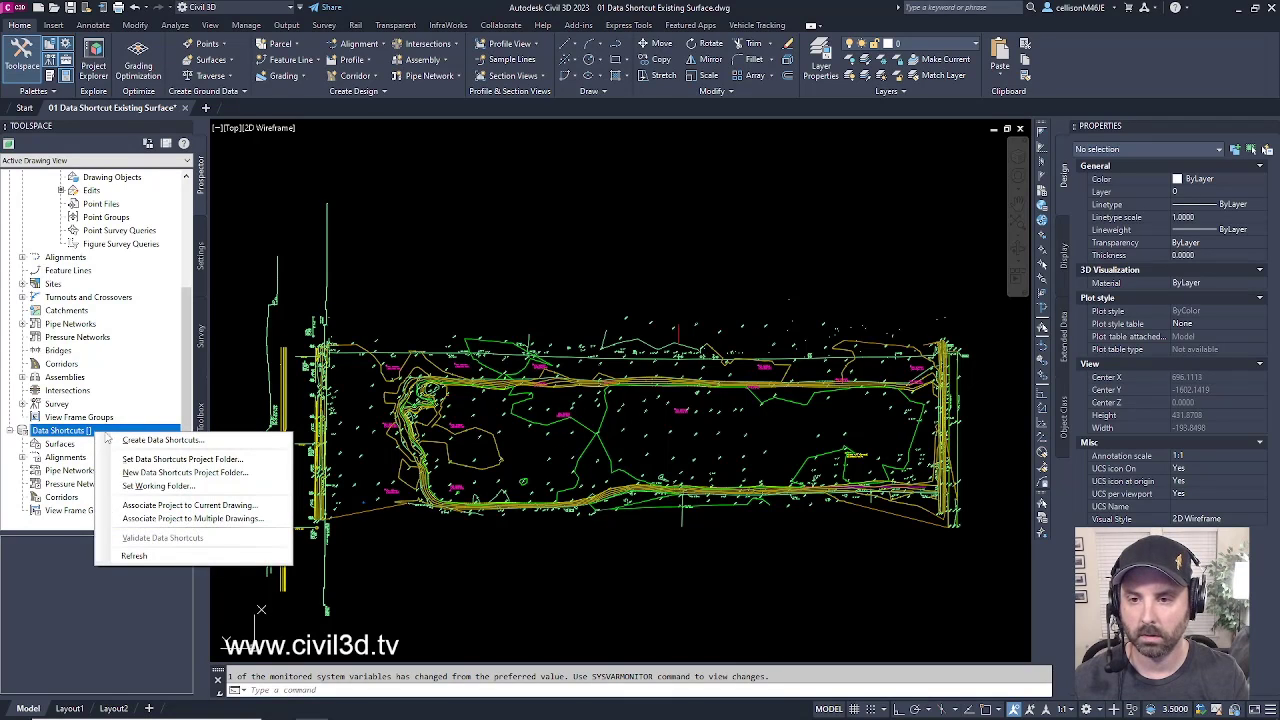
pyautogui.click(257, 475)
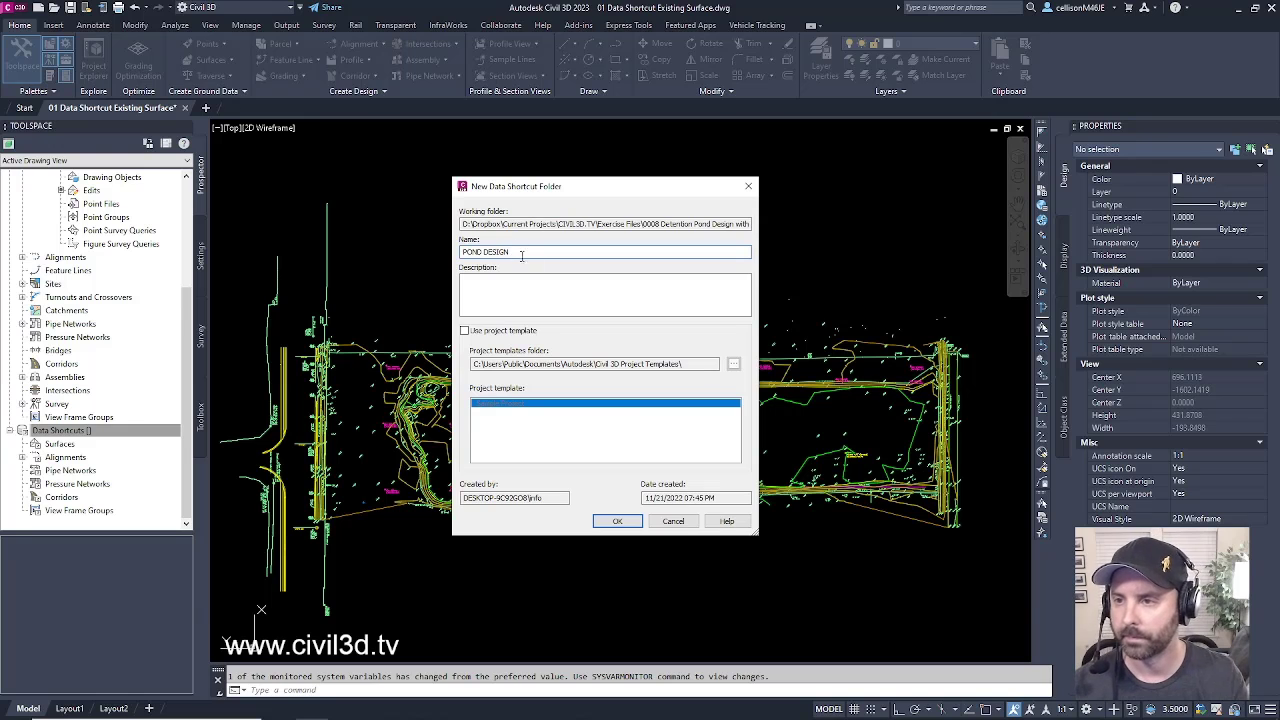
pyautogui.click(618, 522)
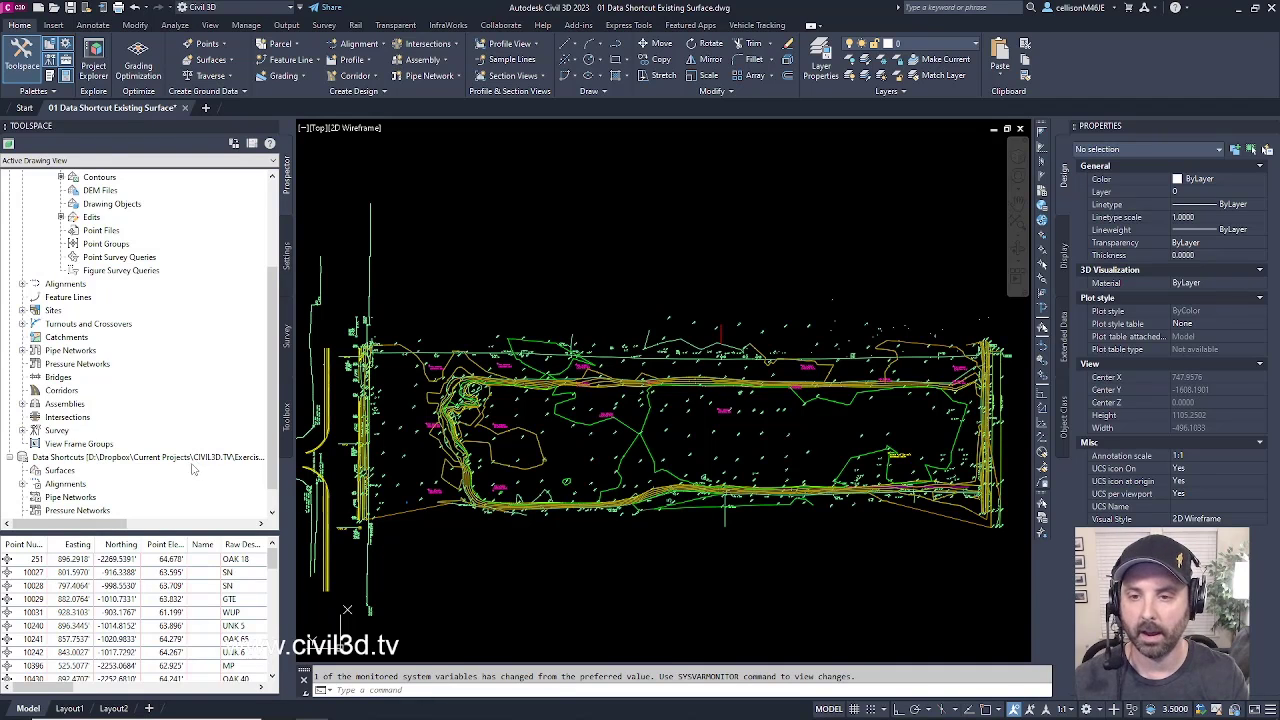
# Publish the EG surface as a data shortcut, associating the drawing with POND DESIGN
pyautogui.click(143, 460)
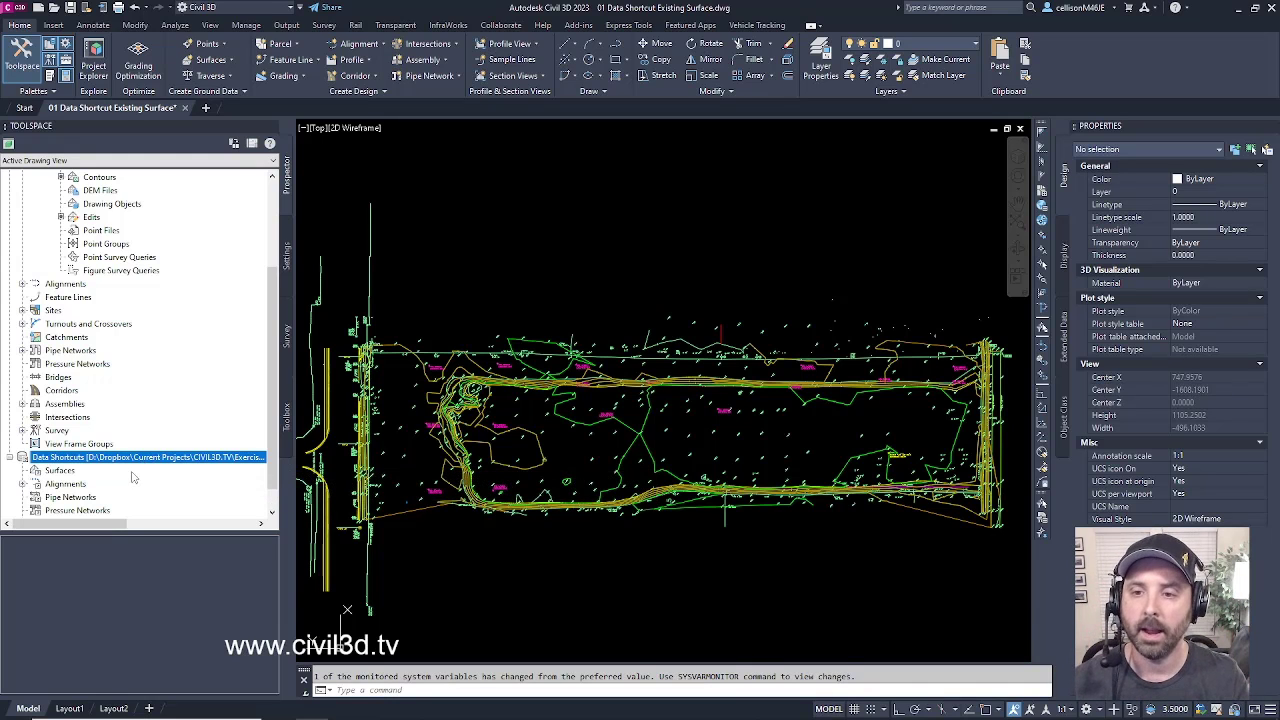
pyautogui.rightClick(129, 459)
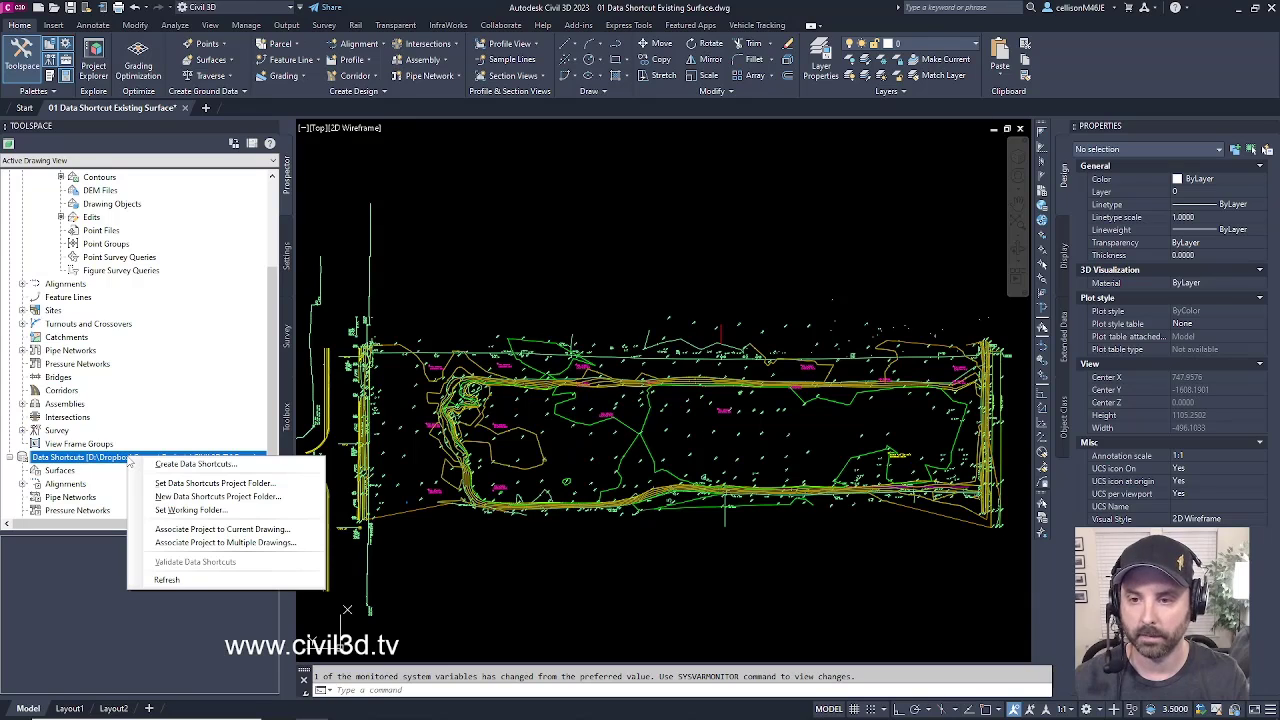
pyautogui.click(250, 466)
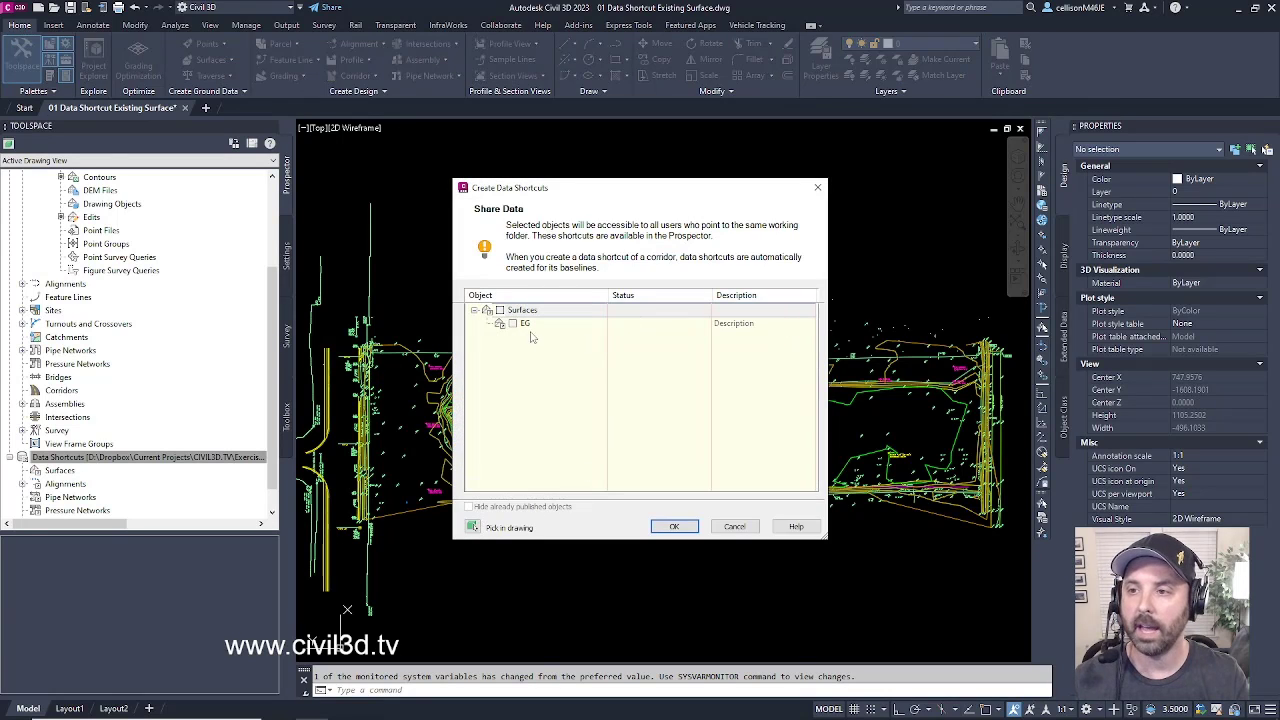
pyautogui.click(513, 324)
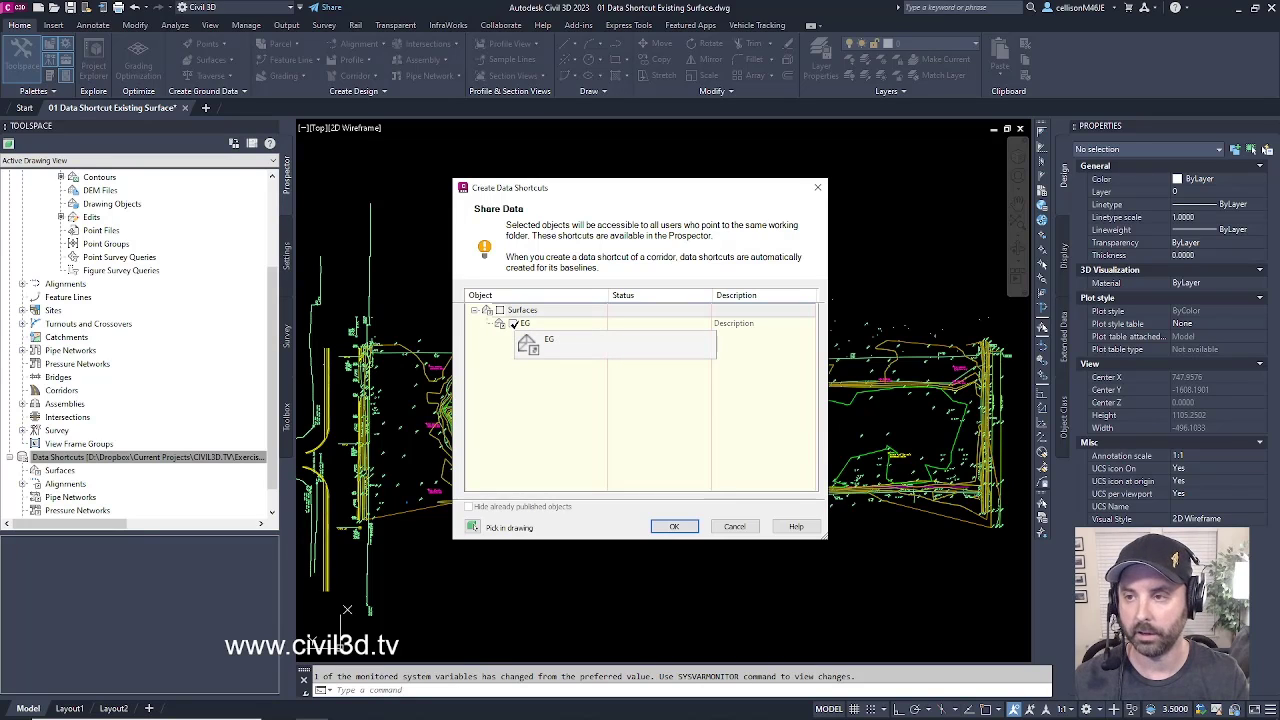
pyautogui.click(518, 325)
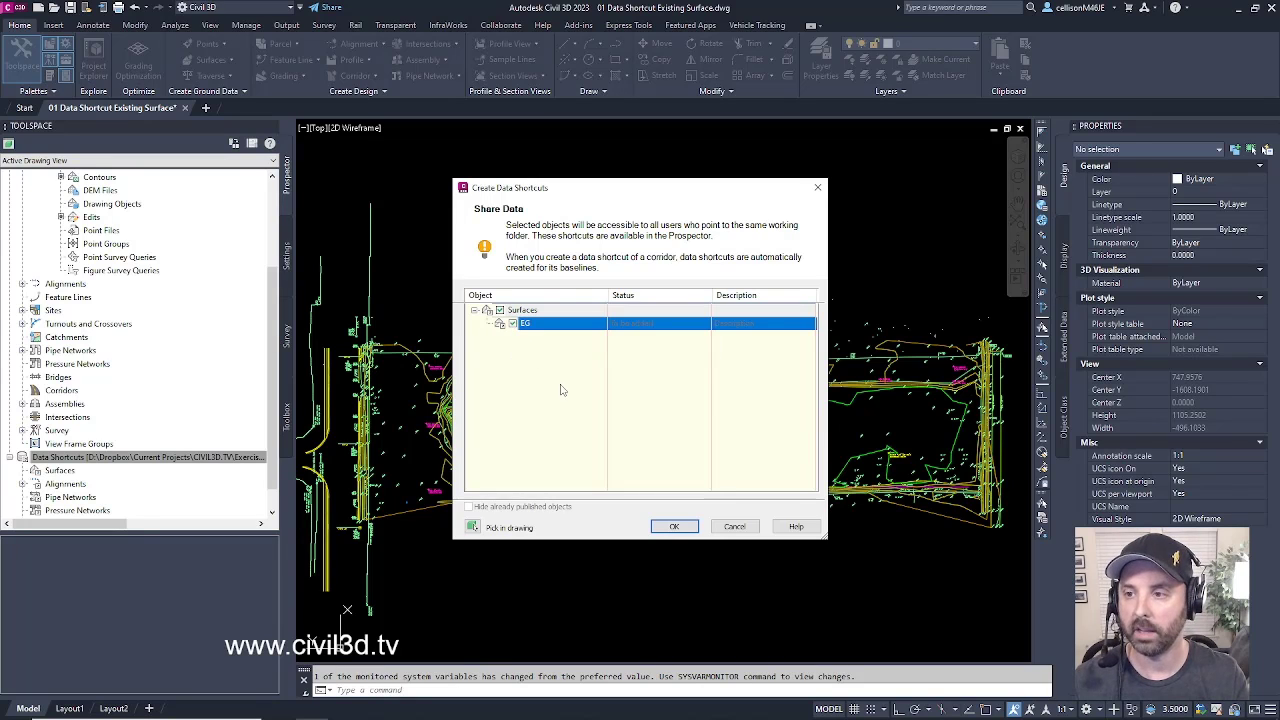
pyautogui.click(678, 526)
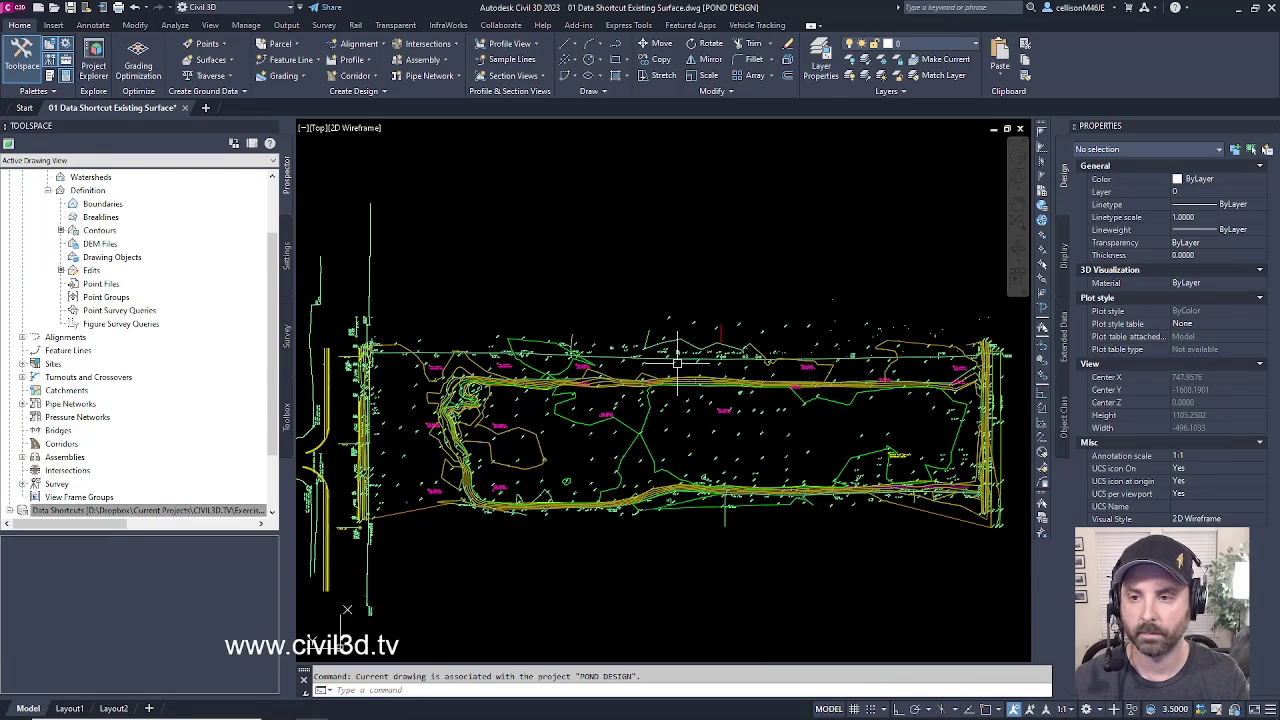
# Expand Data Shortcuts > Surfaces to show the published EG entry
pyautogui.moveTo(275, 357); pyautogui.dragTo(267, 440)
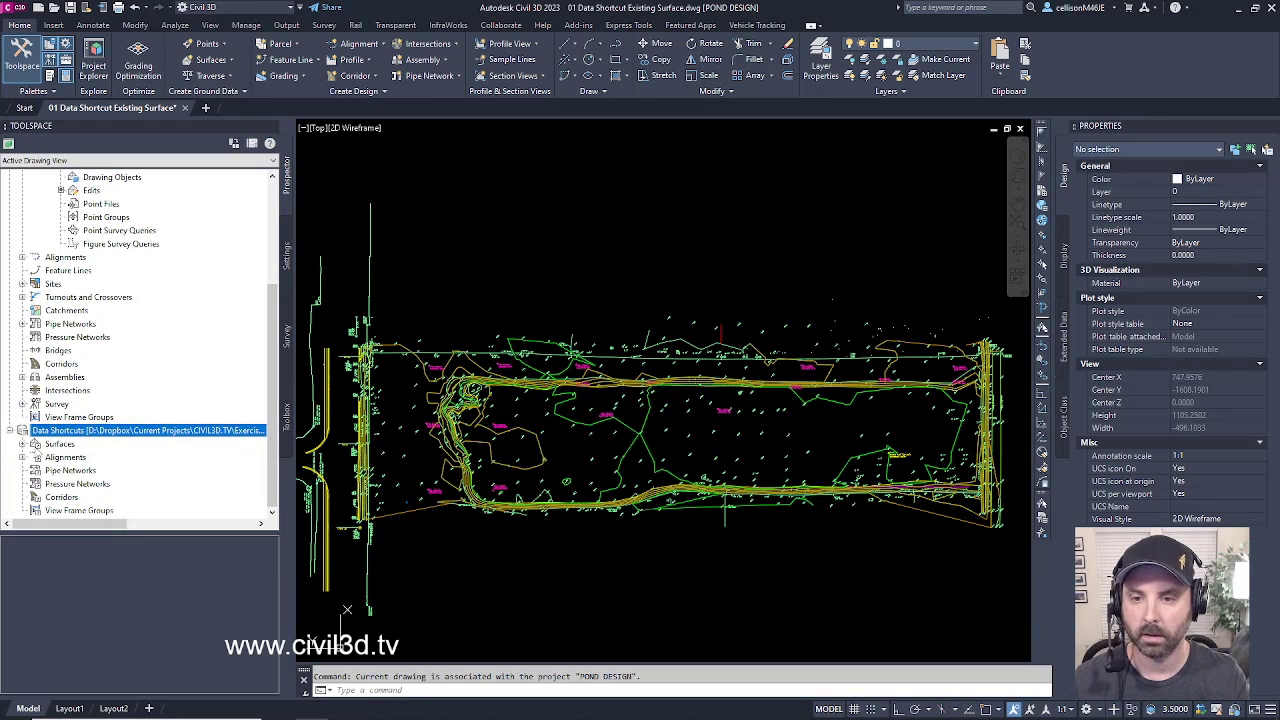
pyautogui.click(22, 446)
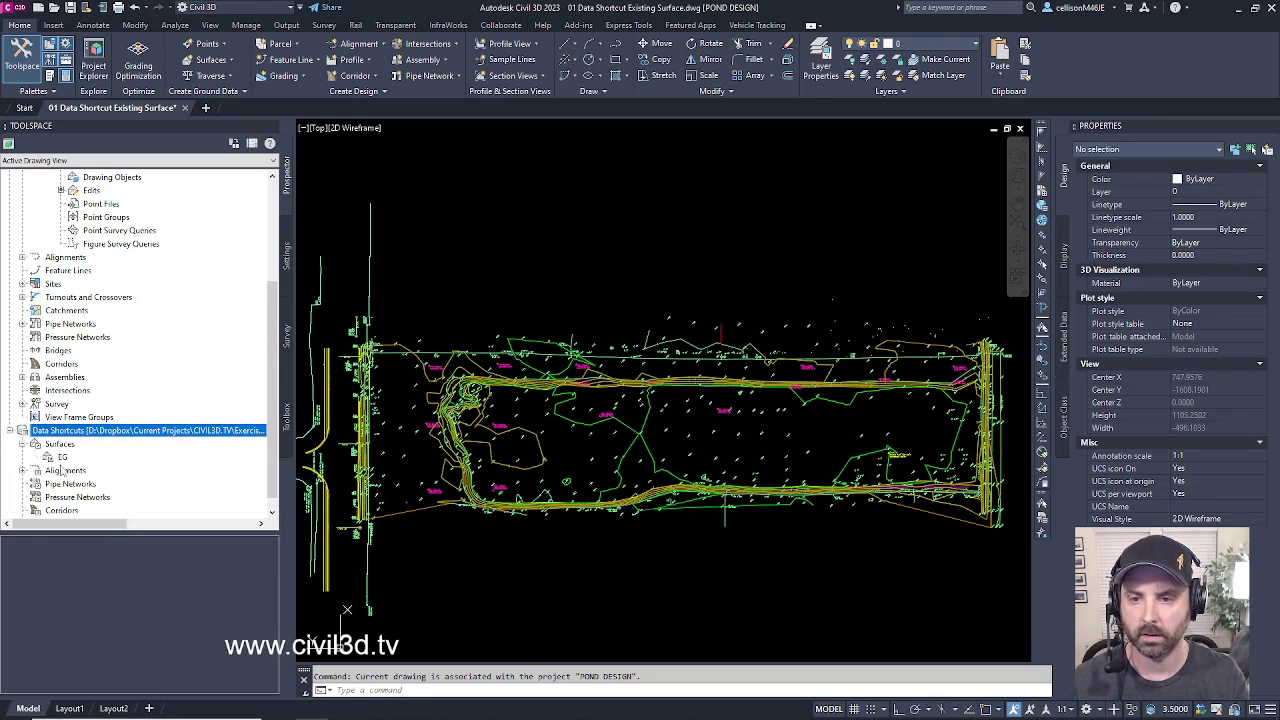